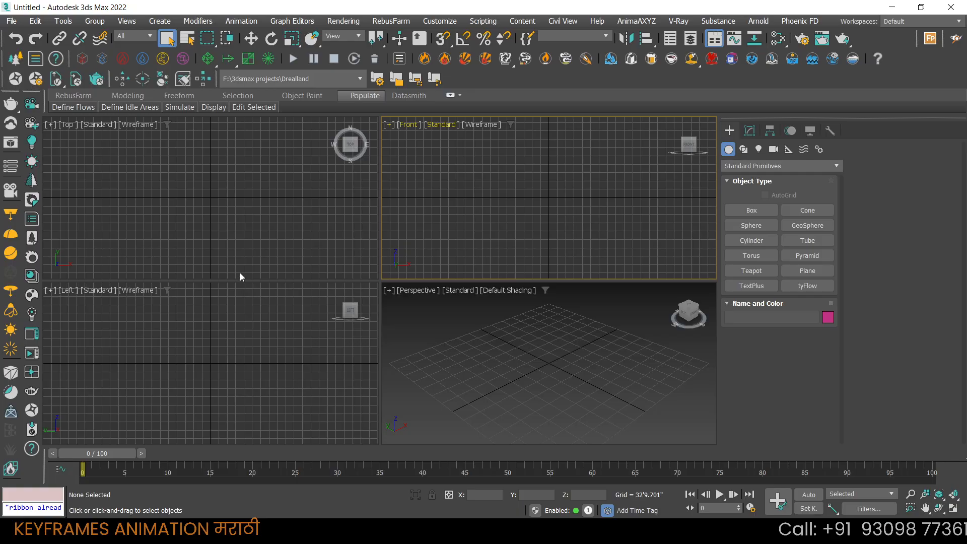
Create a teapot with a radius of about 75'8" at the grid centre in the Perspective viewport and activate Move
{"action": "left_click", "coordinate": [250, 194]}
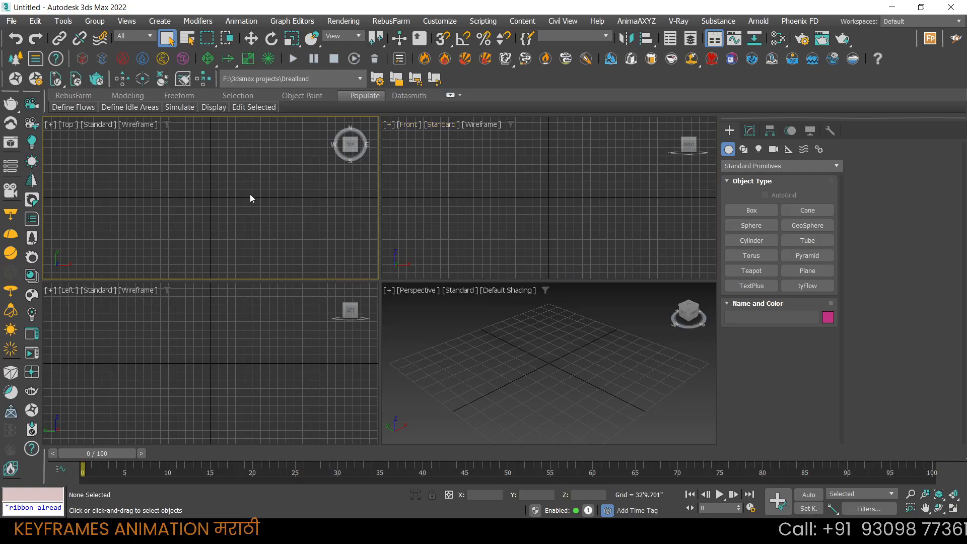
{"action": "left_click", "coordinate": [471, 231]}
{"action": "left_click", "coordinate": [511, 381]}
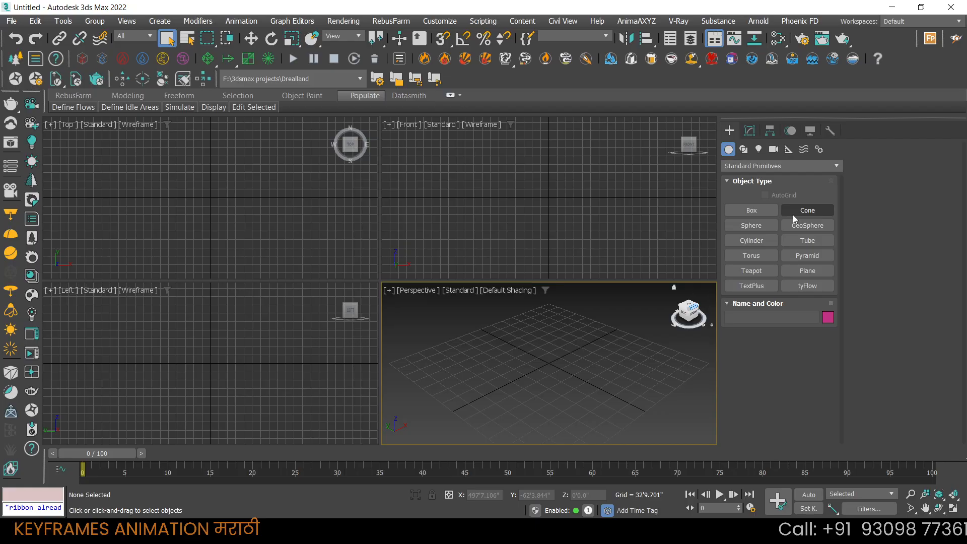
{"action": "left_click", "coordinate": [753, 272]}
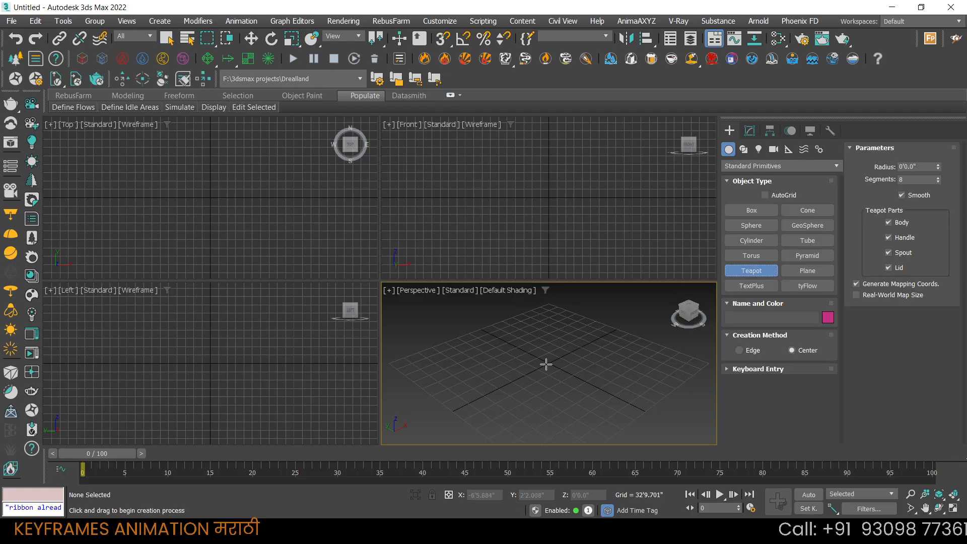
{"action": "left_click_drag", "start_coordinate": [548, 362], "coordinate": [565, 381]}
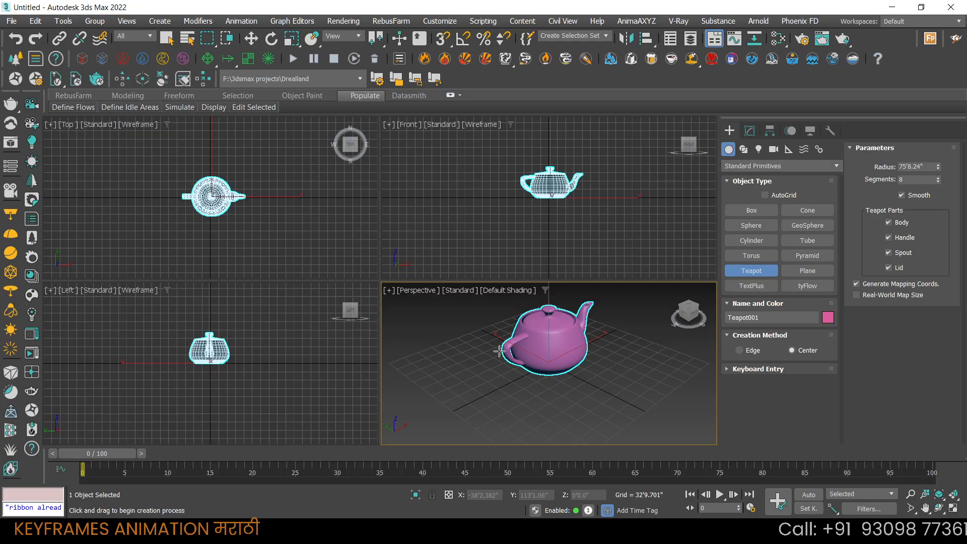
{"action": "right_click", "coordinate": [541, 346]}
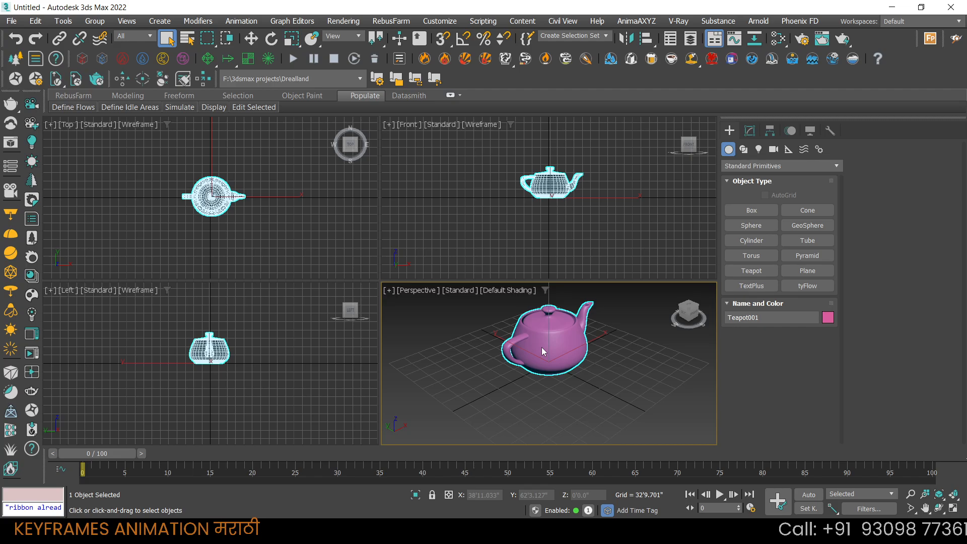
{"action": "right_click", "coordinate": [555, 326]}
{"action": "left_click", "coordinate": [569, 340]}
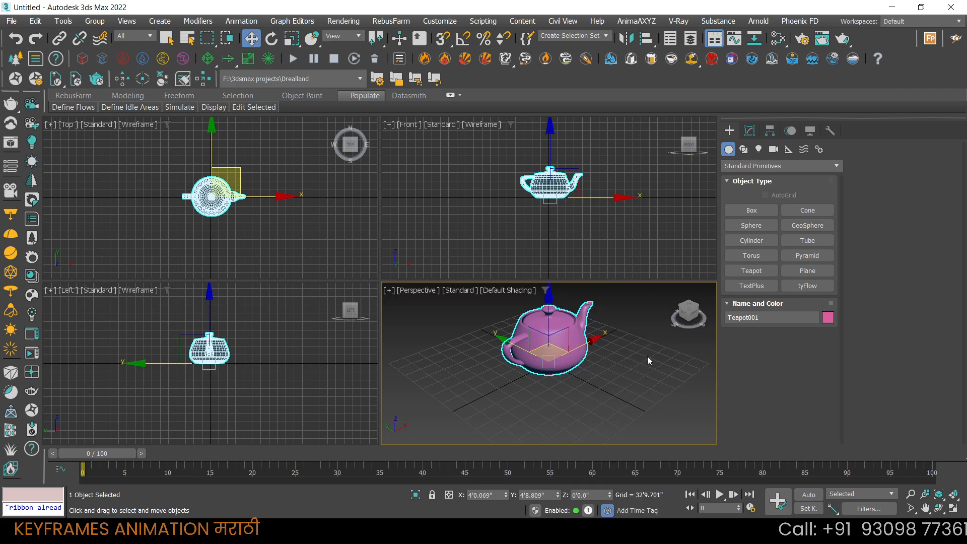
Change the Top viewport from Wireframe to Default Shading
{"action": "middle_click_drag", "start_coordinate": [648, 355], "coordinate": [628, 391]}
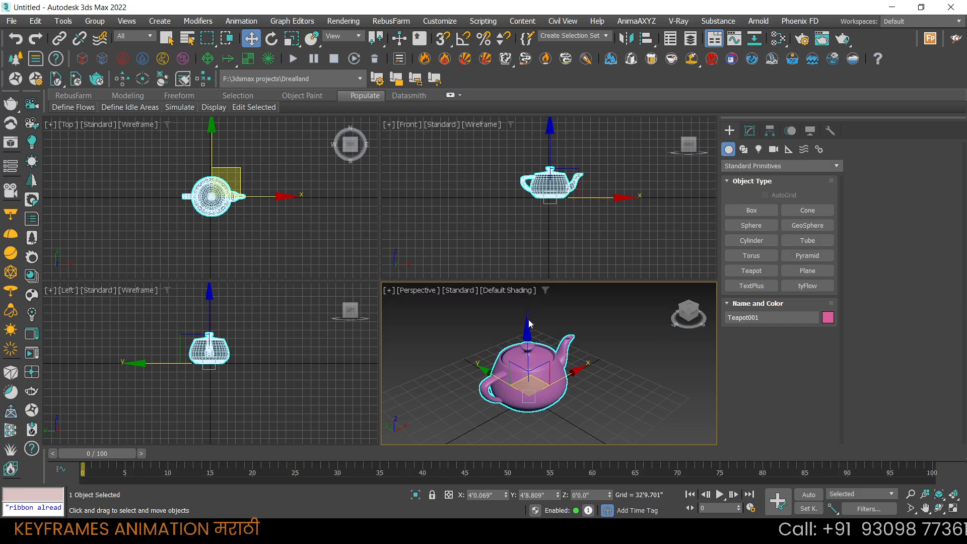
{"action": "middle_click_drag", "start_coordinate": [575, 400], "coordinate": [496, 392], "text": "alt"}
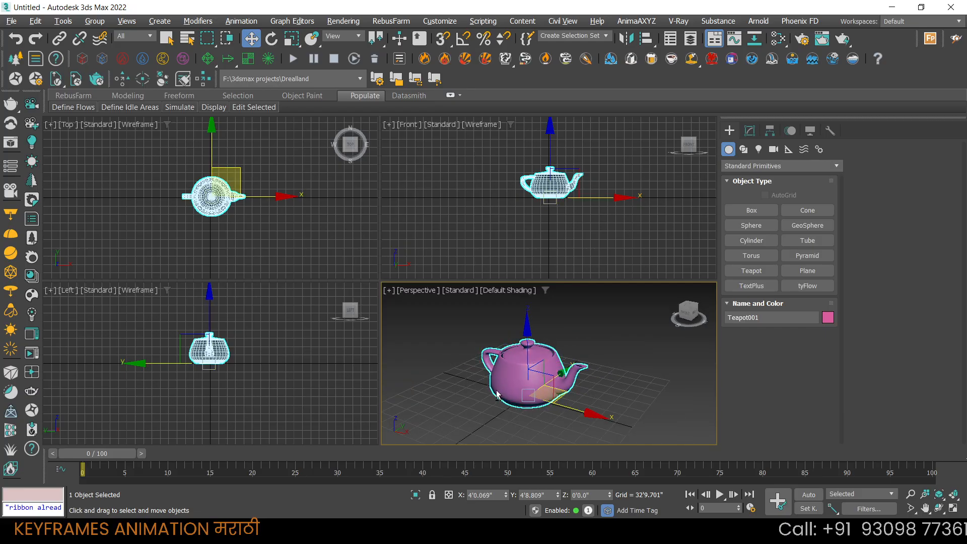
{"action": "middle_click_drag", "start_coordinate": [573, 339], "coordinate": [646, 349], "text": "alt"}
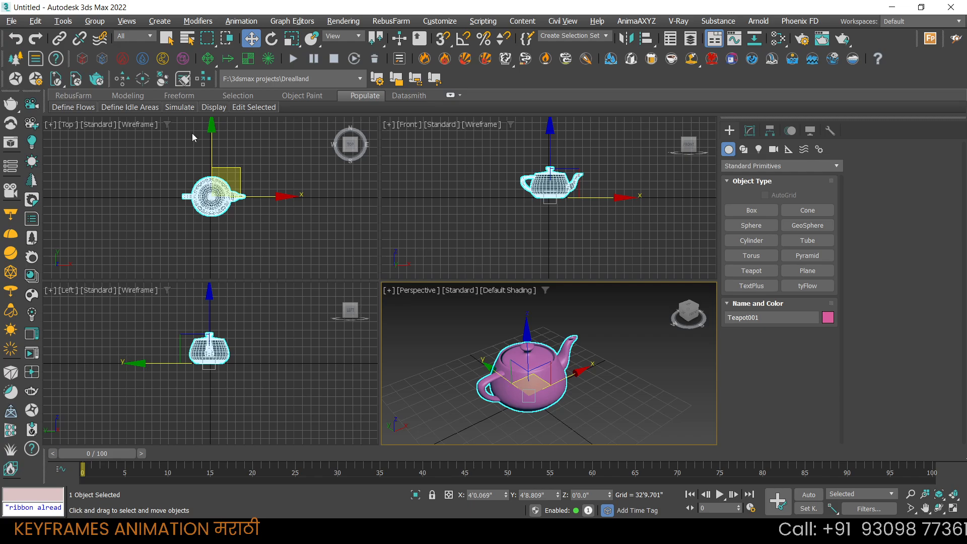
{"action": "left_click", "coordinate": [135, 124]}
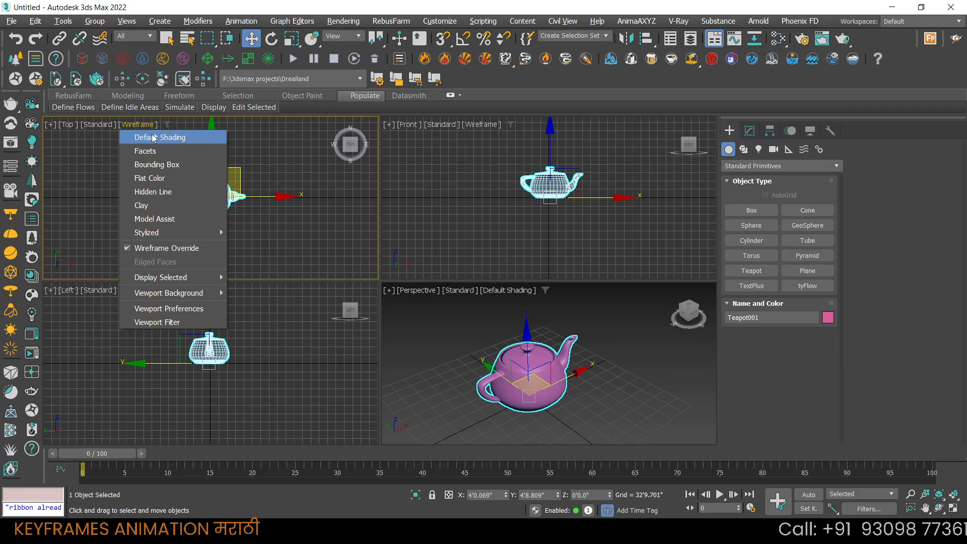
{"action": "left_click", "coordinate": [156, 139]}
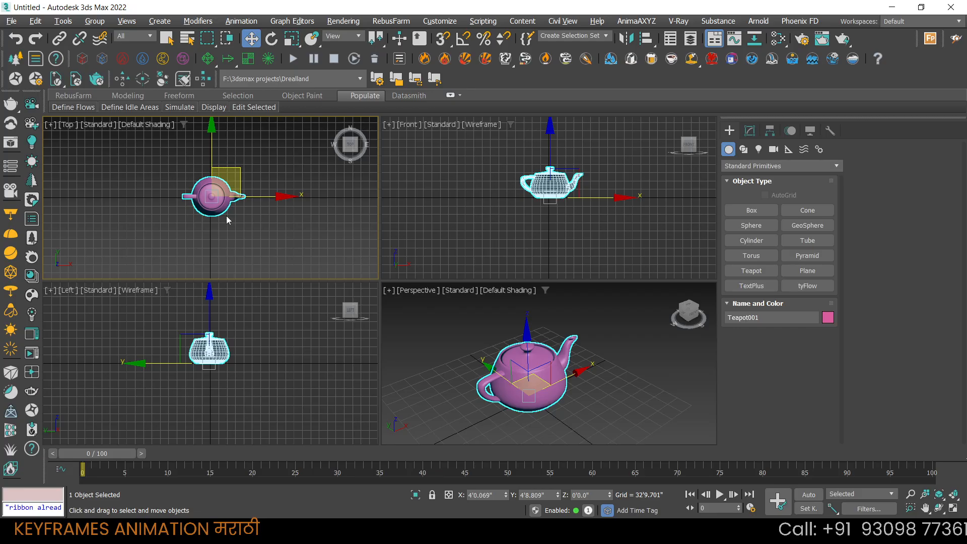
Examine the shaded teapot in the Top viewport at different zoom levels and pan positions
{"action": "scroll", "coordinate": [226, 215], "scroll_direction": "up", "scroll_amount": 5}
{"action": "scroll", "coordinate": [226, 216], "scroll_direction": "down", "scroll_amount": 3}
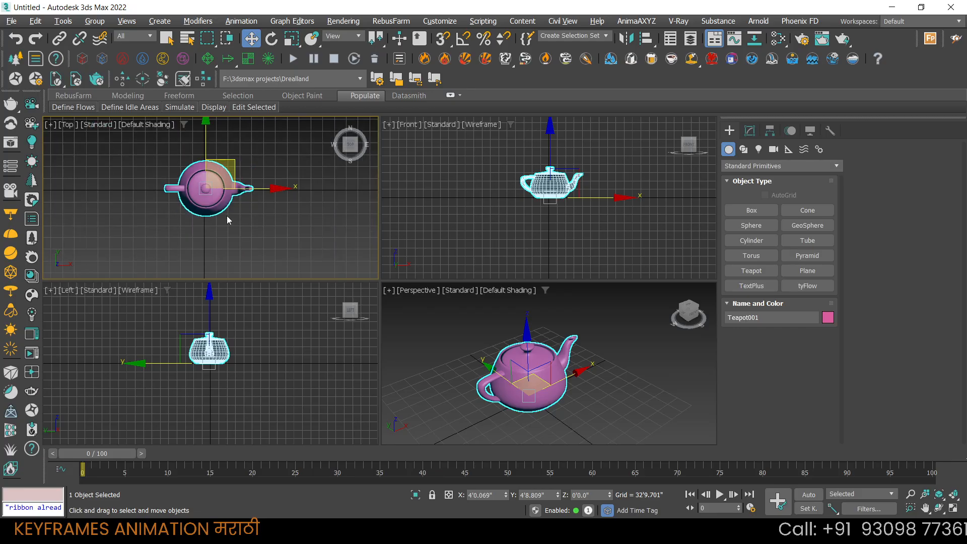
{"action": "scroll", "coordinate": [226, 217], "scroll_direction": "up", "scroll_amount": 5}
{"action": "scroll", "coordinate": [226, 216], "scroll_direction": "down", "scroll_amount": 4}
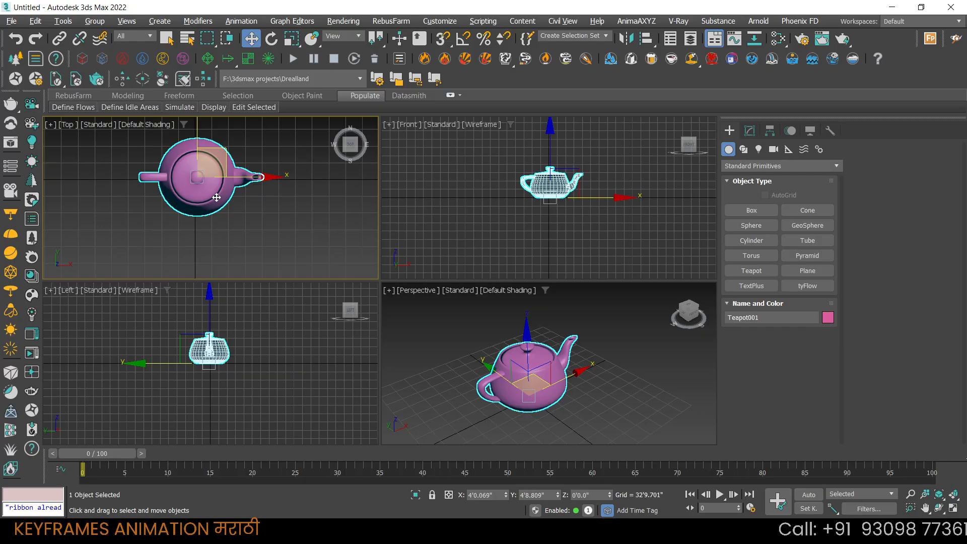
{"action": "middle_click_drag", "start_coordinate": [216, 198], "coordinate": [235, 217]}
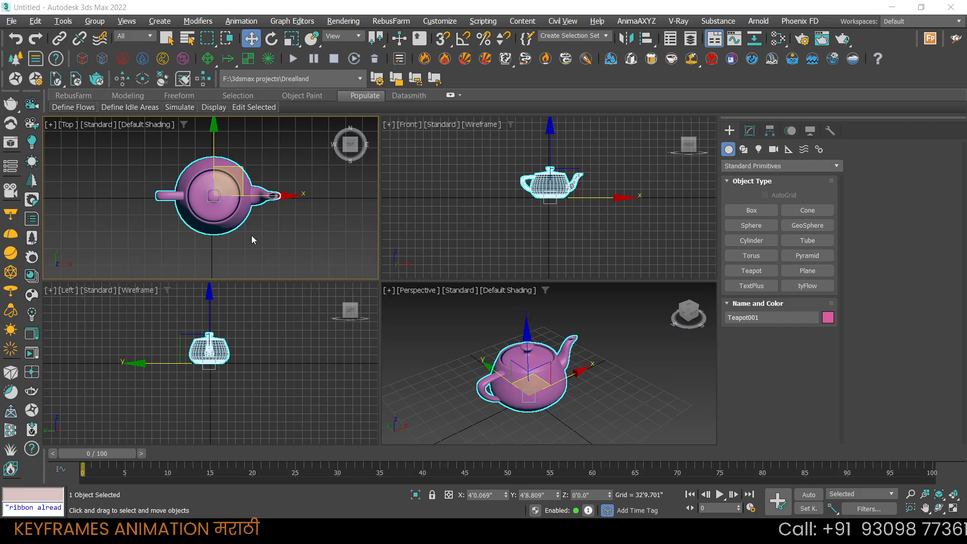
{"action": "mouse_move", "coordinate": [212, 185]}
{"action": "middle_mouse_down"}
{"action": "mouse_move", "coordinate": [236, 184]}
{"action": "mouse_move", "coordinate": [271, 208]}
{"action": "mouse_move", "coordinate": [205, 180]}
{"action": "middle_mouse_up"}
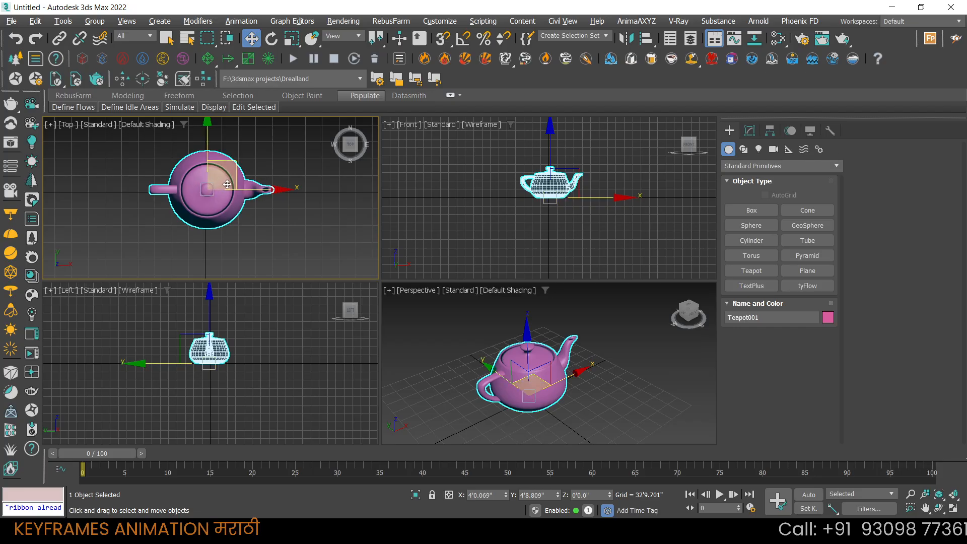
{"action": "scroll", "coordinate": [227, 185], "scroll_direction": "down", "scroll_amount": 2}
{"action": "scroll", "coordinate": [227, 185], "scroll_direction": "up", "scroll_amount": 2}
Use the Zoom and Pan View tools to enlarge and reposition the teapot in the Top viewport
{"action": "left_click", "coordinate": [910, 494]}
{"action": "mouse_move", "coordinate": [210, 179]}
{"action": "left_mouse_down"}
{"action": "mouse_move", "coordinate": [206, 164]}
{"action": "mouse_move", "coordinate": [207, 194]}
{"action": "mouse_move", "coordinate": [208, 170]}
{"action": "left_mouse_up"}
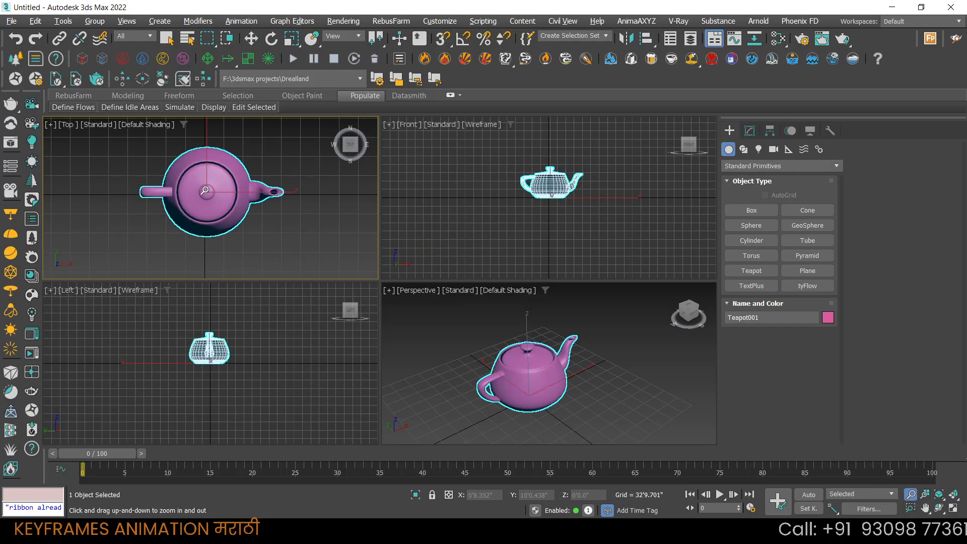
{"action": "left_click", "coordinate": [926, 509]}
{"action": "left_click_drag", "start_coordinate": [257, 194], "coordinate": [234, 204]}
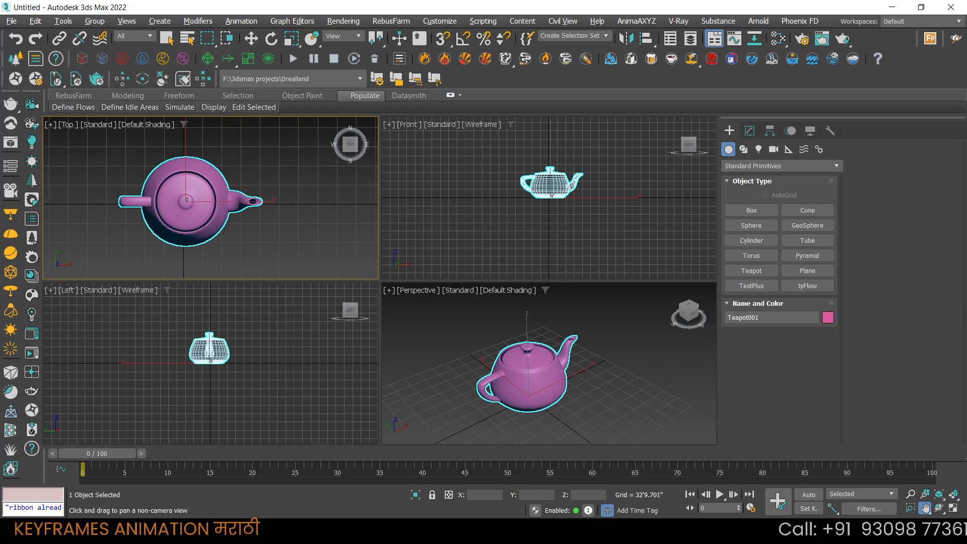
Zoom in on the teapot in all viewports together with Zoom All, and return to the Move tool
{"action": "left_click", "coordinate": [927, 494]}
{"action": "mouse_move", "coordinate": [497, 362]}
{"action": "left_mouse_down"}
{"action": "mouse_move", "coordinate": [500, 327]}
{"action": "mouse_move", "coordinate": [507, 347]}
{"action": "left_mouse_up"}
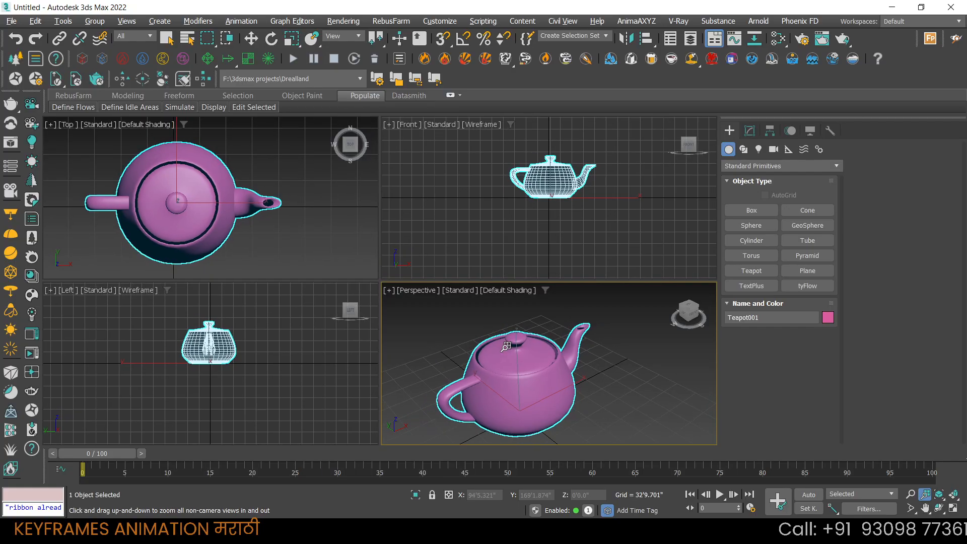
{"action": "scroll", "coordinate": [218, 346], "scroll_direction": "up", "scroll_amount": 4}
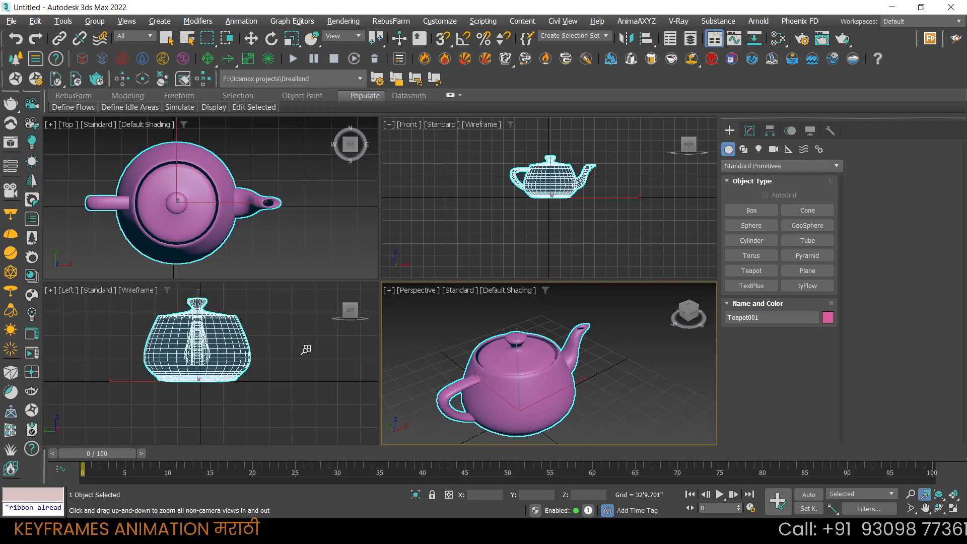
{"action": "left_click_drag", "start_coordinate": [506, 360], "coordinate": [511, 340]}
{"action": "key", "text": "w"}
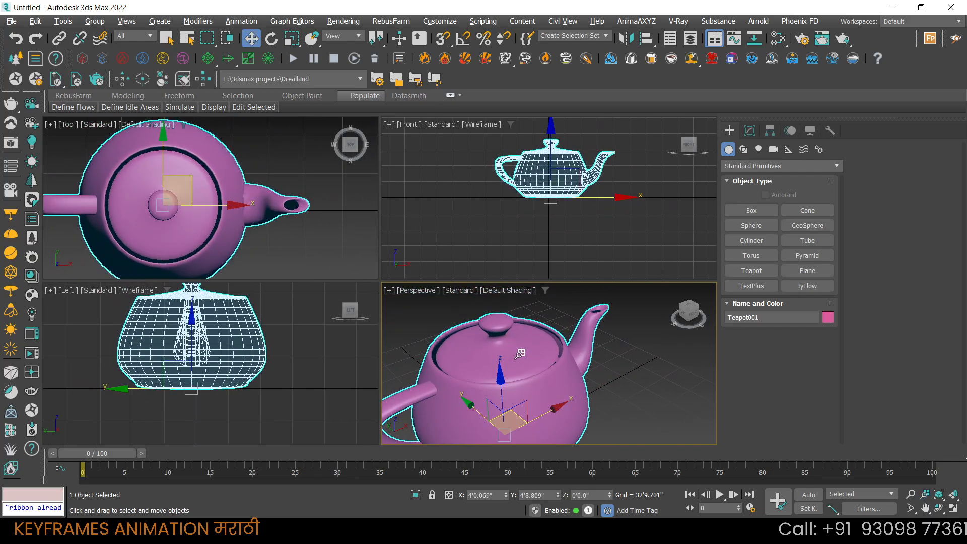
{"action": "right_click", "coordinate": [518, 352]}
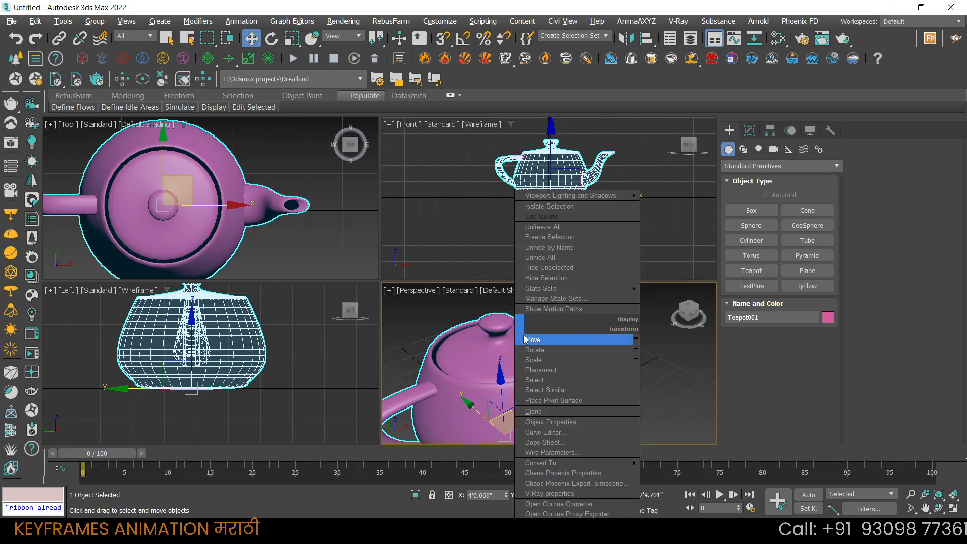
{"action": "left_click", "coordinate": [531, 336]}
Zoom far out in the Perspective viewport, deselect and reselect the distant teapot, and frame it with zoom to selection
{"action": "scroll", "coordinate": [532, 365], "scroll_direction": "down", "scroll_amount": 10}
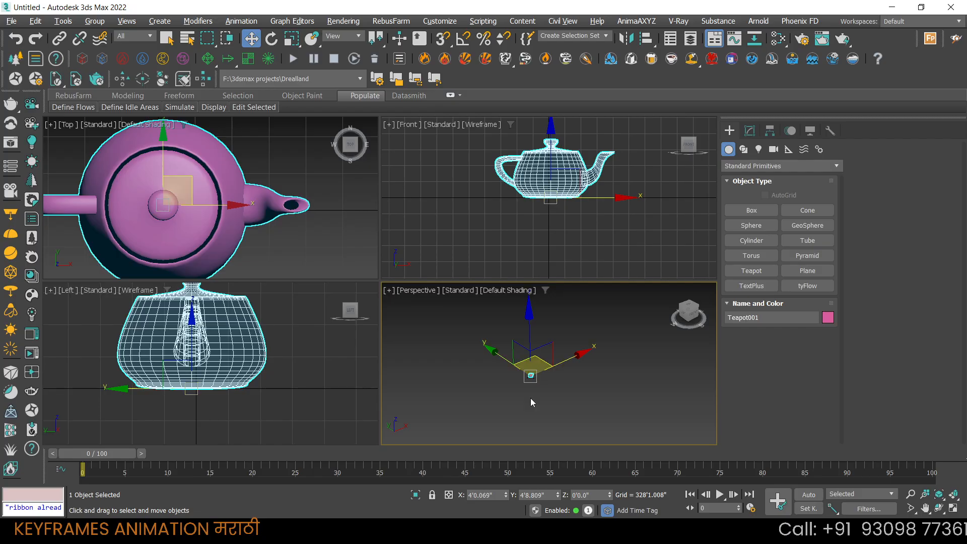
{"action": "left_click", "coordinate": [563, 381]}
{"action": "left_click", "coordinate": [217, 183]}
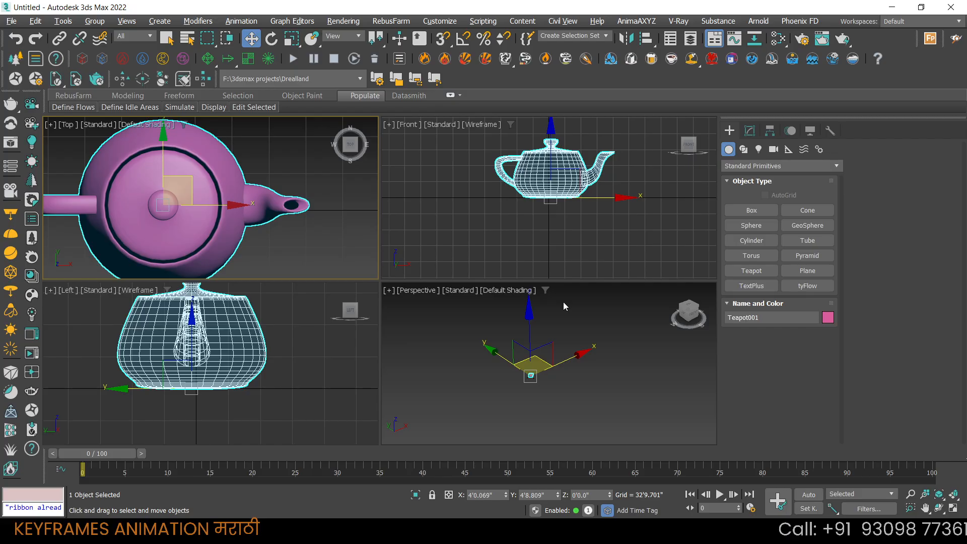
{"action": "left_click", "coordinate": [576, 380]}
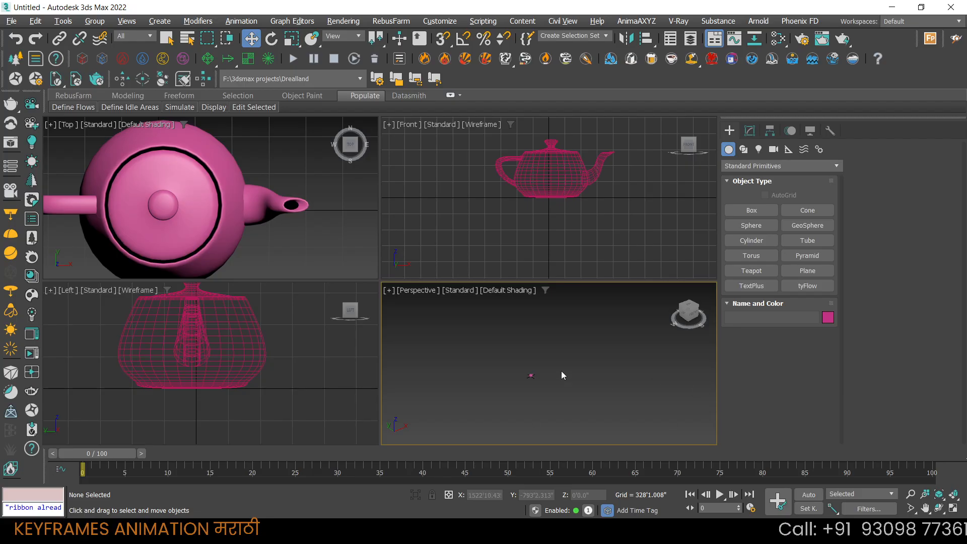
{"action": "left_click", "coordinate": [530, 375]}
{"action": "key", "text": "z"}
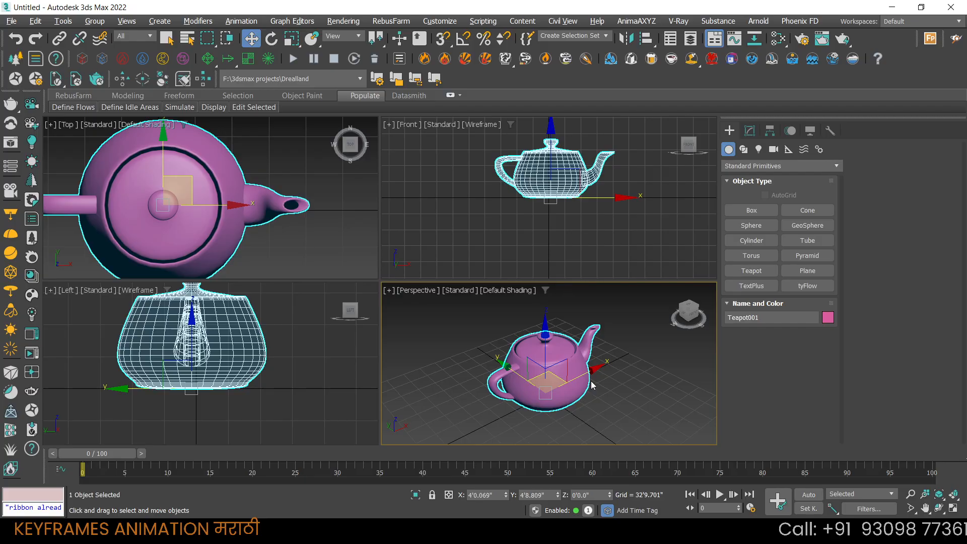
Zoom out the Left and Top viewports and reposition the teapot in the Left viewport
{"action": "scroll", "coordinate": [198, 337], "scroll_direction": "down", "scroll_amount": 5}
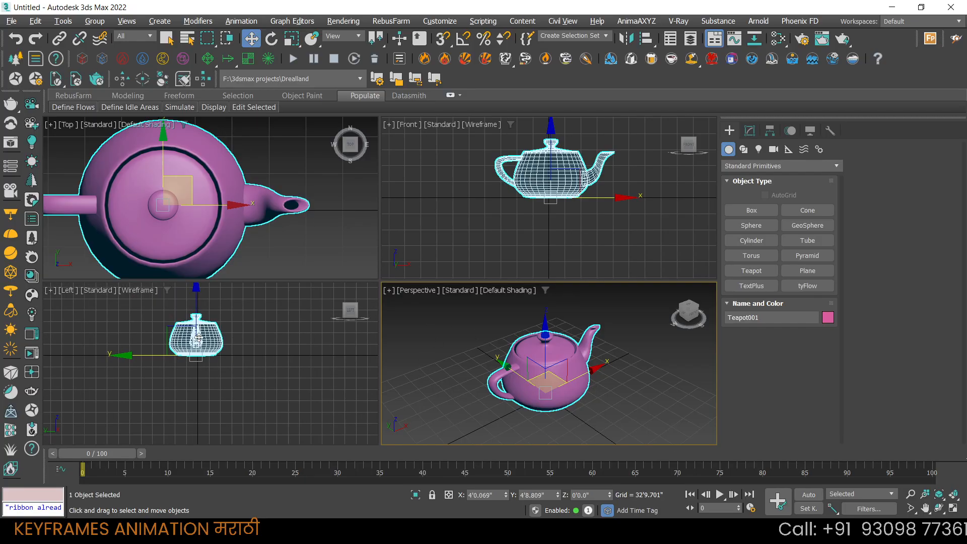
{"action": "middle_click_drag", "start_coordinate": [216, 331], "coordinate": [212, 355]}
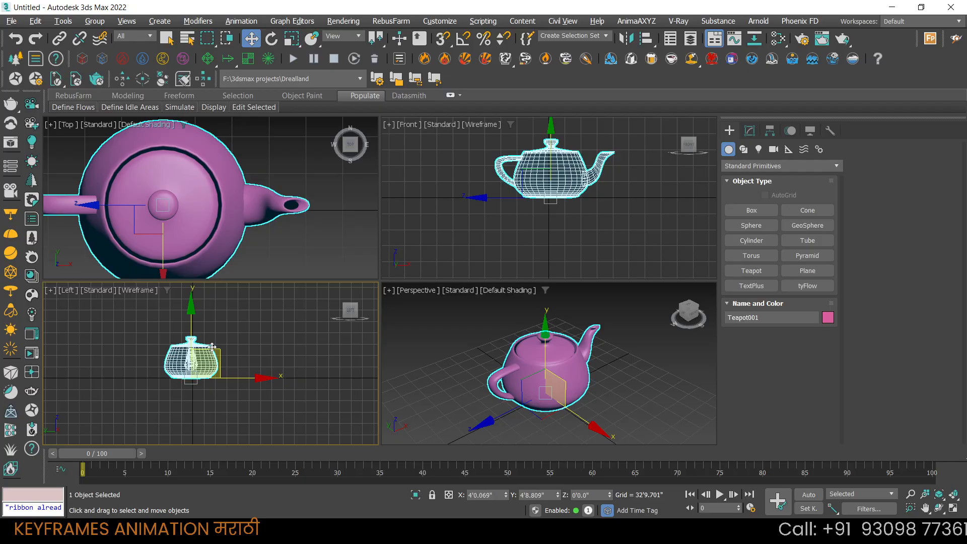
{"action": "scroll", "coordinate": [227, 229], "scroll_direction": "down", "scroll_amount": 4}
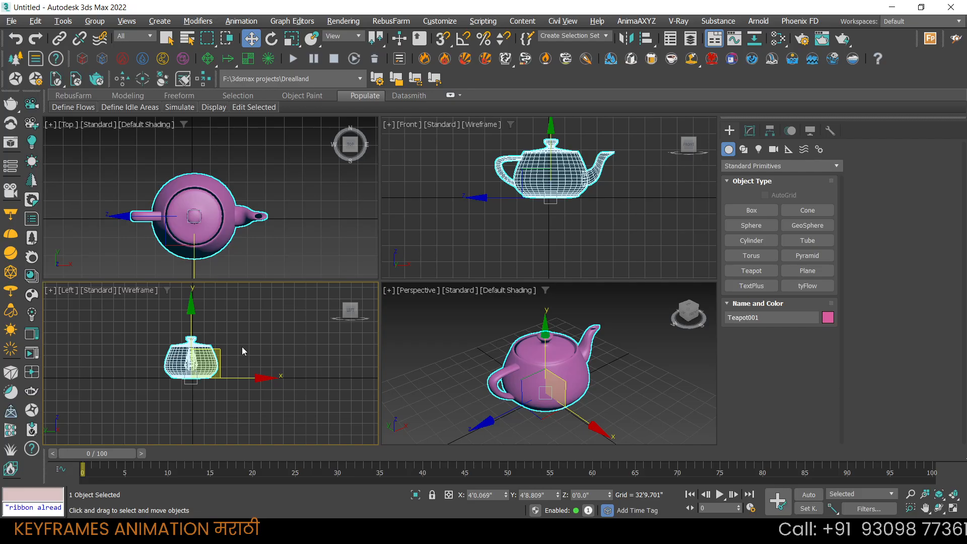
{"action": "middle_click_drag", "start_coordinate": [243, 349], "coordinate": [235, 368]}
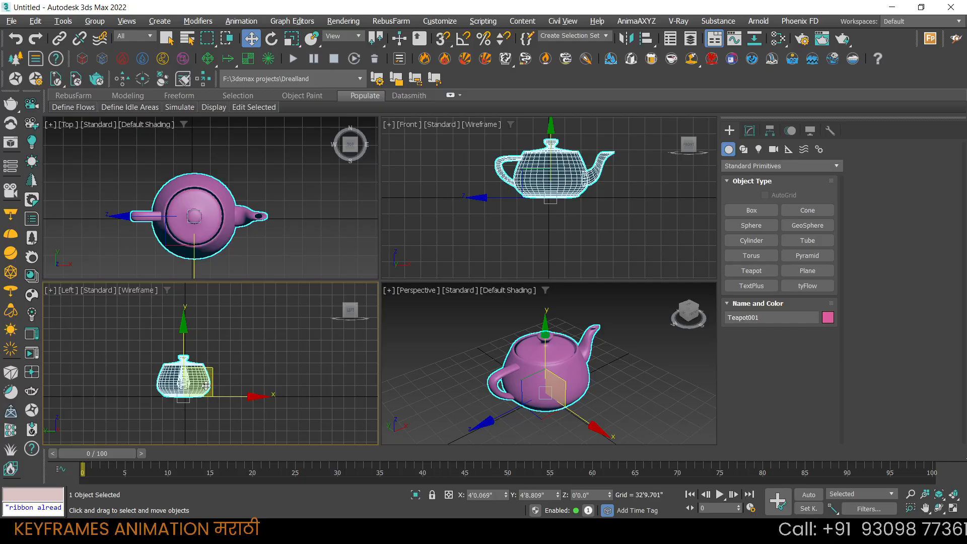
Orbit the Left, Top and Front viewports into angled orthographic views of the teapot
{"action": "left_click", "coordinate": [939, 494]}
{"action": "left_click_drag", "start_coordinate": [266, 372], "coordinate": [275, 443]}
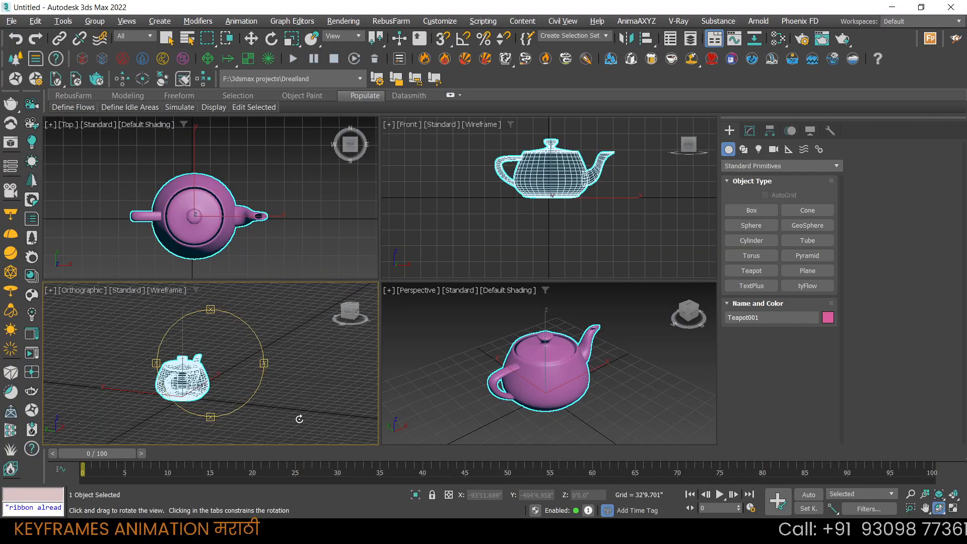
{"action": "left_click_drag", "start_coordinate": [228, 205], "coordinate": [217, 188]}
{"action": "left_click_drag", "start_coordinate": [547, 207], "coordinate": [626, 189]}
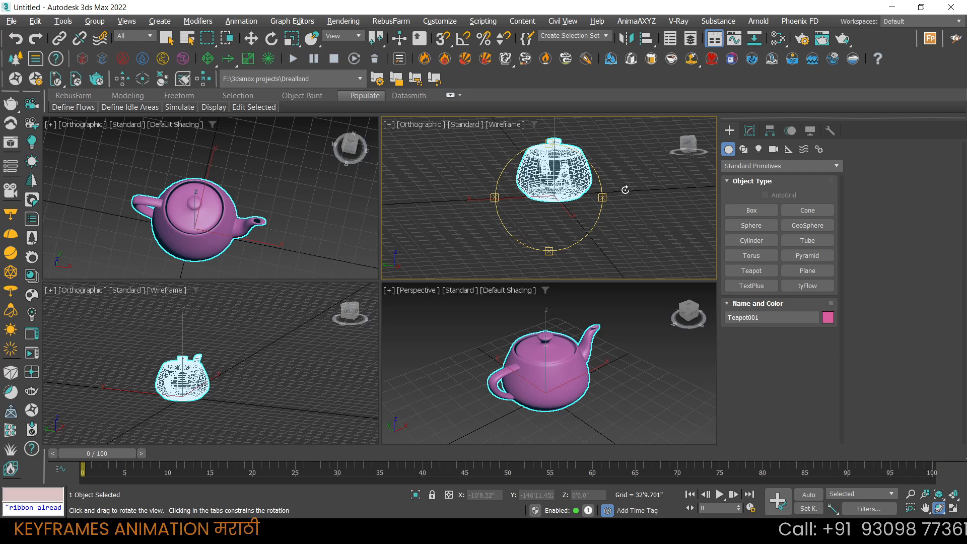
Restore the three orbited viewports to their standard Left, Top and Front views and reposition the teapot in Perspective
{"action": "left_click_drag", "start_coordinate": [230, 379], "coordinate": [244, 382]}
{"action": "key", "text": "l"}
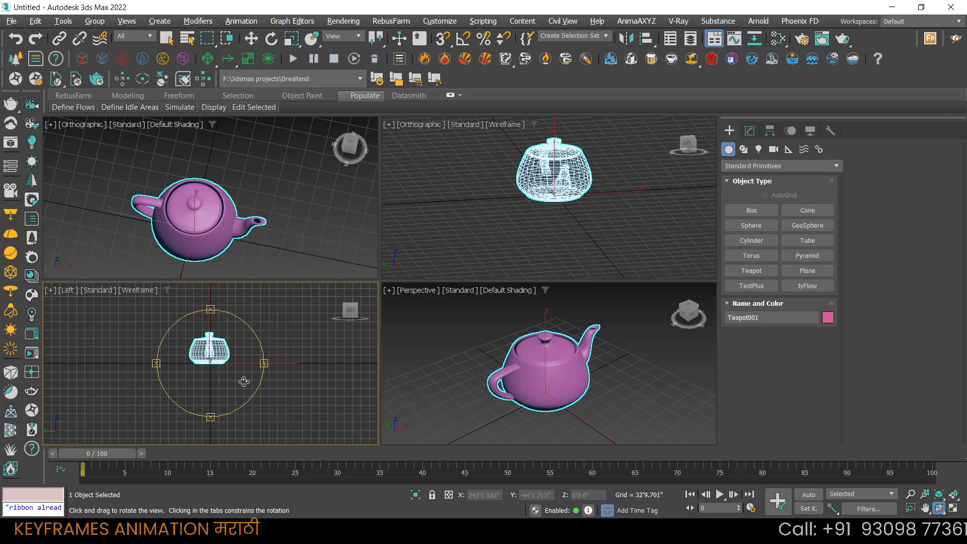
{"action": "middle_click_drag", "start_coordinate": [271, 196], "coordinate": [251, 196]}
{"action": "key", "text": "t"}
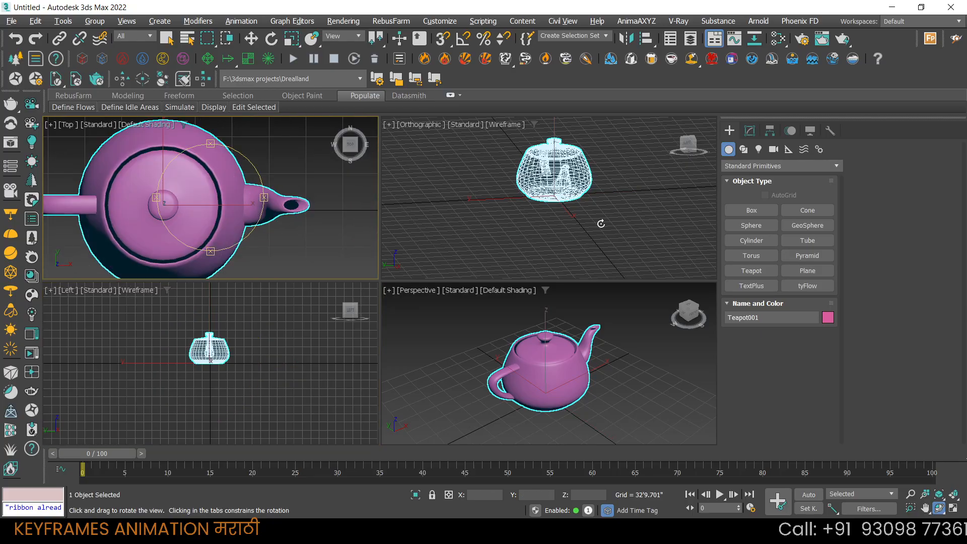
{"action": "scroll", "coordinate": [597, 225], "scroll_direction": "down", "scroll_amount": 2}
{"action": "key", "text": "f"}
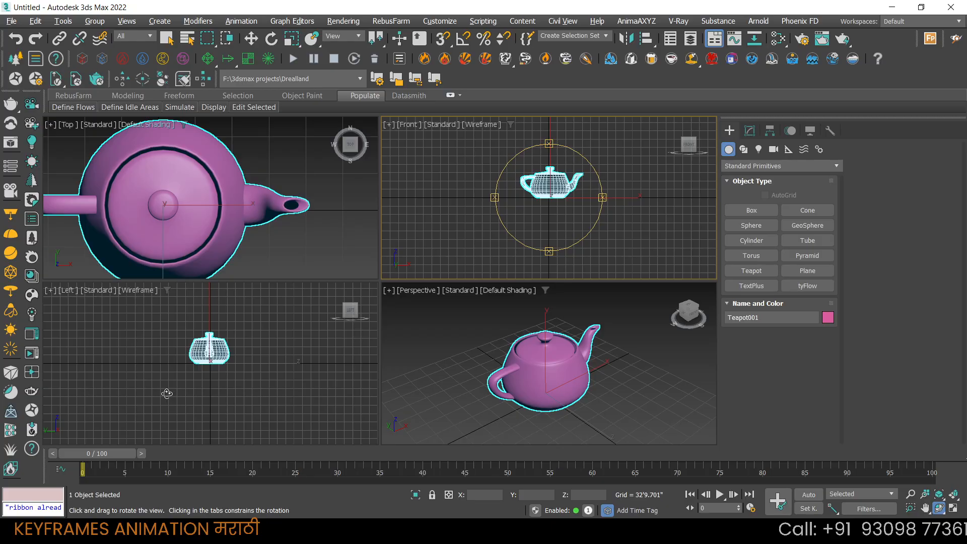
{"action": "middle_click_drag", "start_coordinate": [610, 396], "coordinate": [594, 394]}
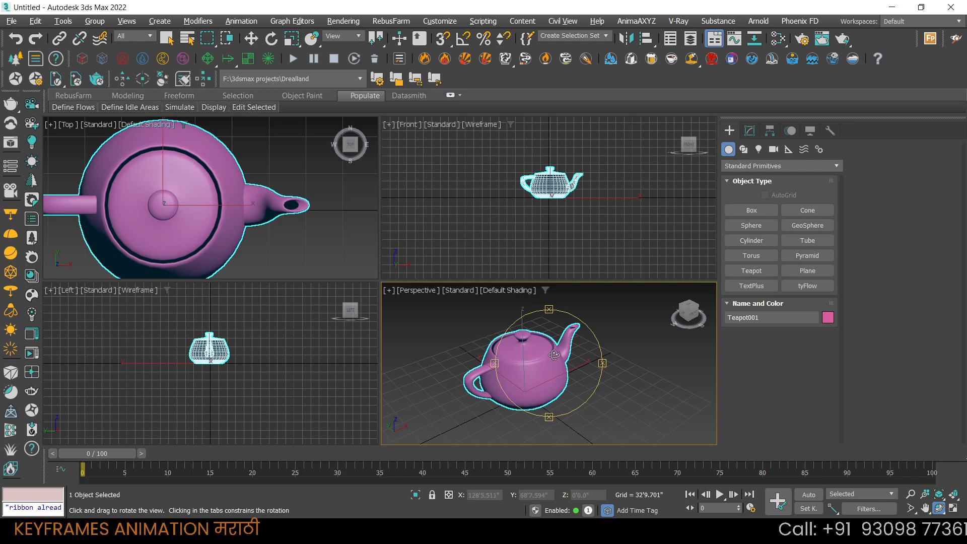
Display the Left viewport shaded and move the teapot to about Y 173'9" there and about Z -179'10" in the Front viewport
{"action": "left_click_drag", "start_coordinate": [554, 355], "coordinate": [482, 386]}
{"action": "right_click", "coordinate": [209, 355]}
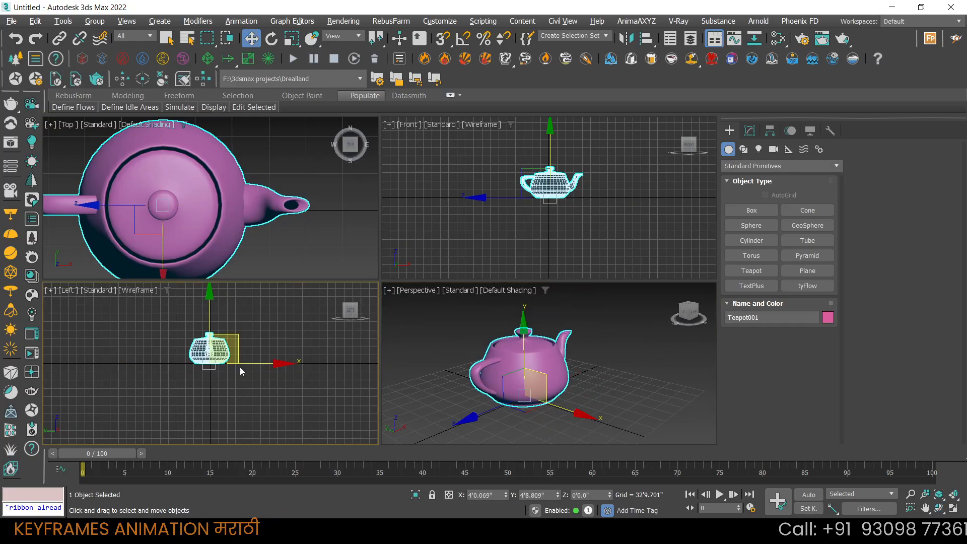
{"action": "scroll", "coordinate": [250, 340], "scroll_direction": "up", "scroll_amount": 2}
{"action": "middle_click_drag", "start_coordinate": [249, 339], "coordinate": [251, 355]}
{"action": "key", "text": "F3"}
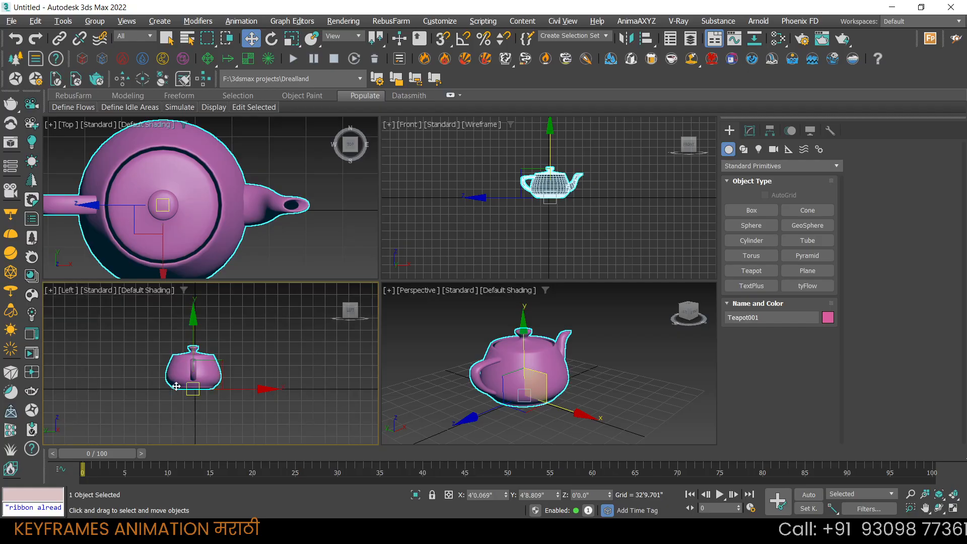
{"action": "left_click_drag", "start_coordinate": [191, 378], "coordinate": [130, 377]}
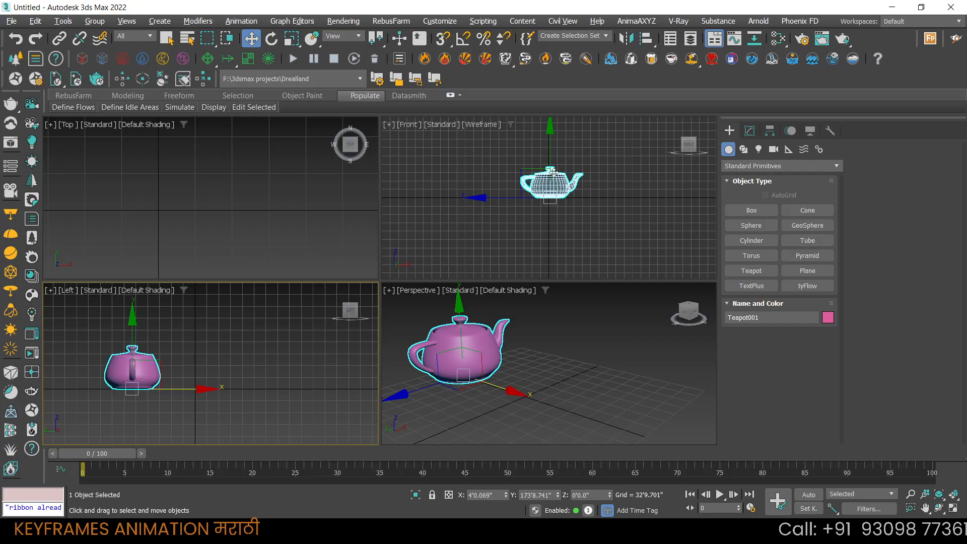
{"action": "left_click_drag", "start_coordinate": [556, 137], "coordinate": [549, 185]}
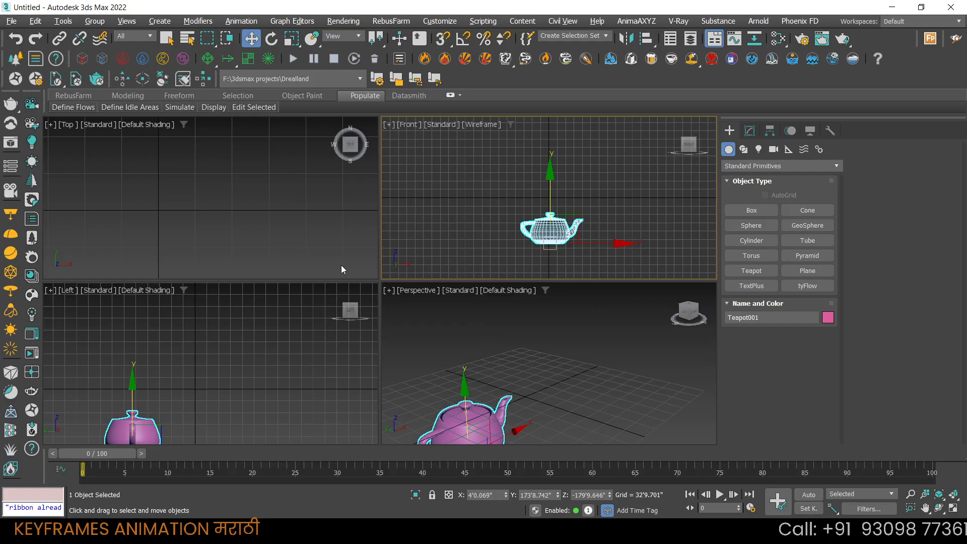
Reset the scene to the default setup without saving the changes
{"action": "left_click", "coordinate": [12, 21]}
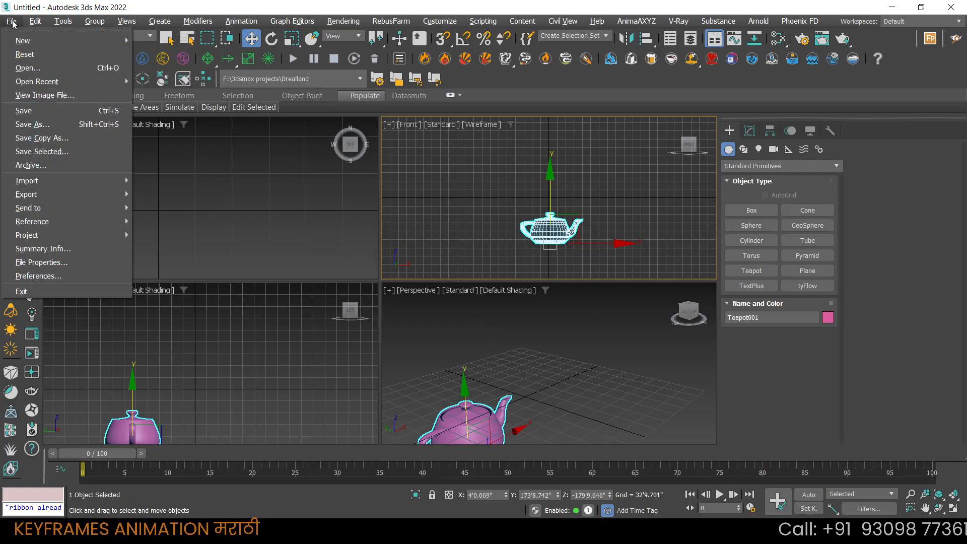
{"action": "left_click", "coordinate": [24, 54]}
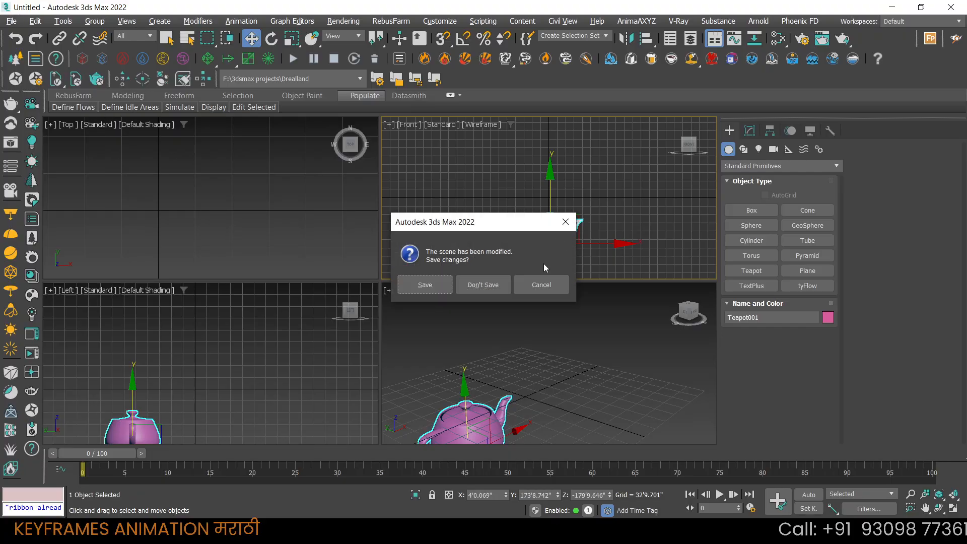
{"action": "left_click", "coordinate": [498, 285]}
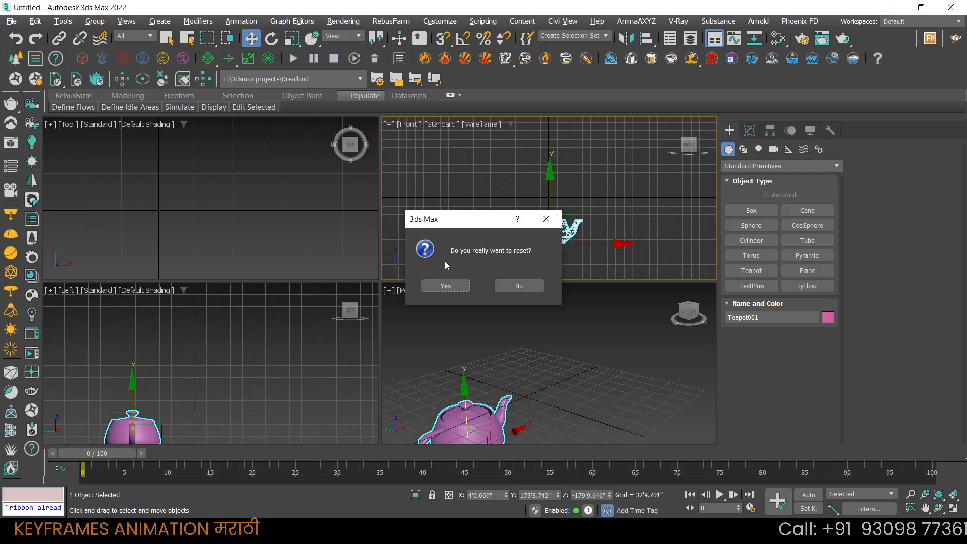
{"action": "left_click", "coordinate": [445, 285]}
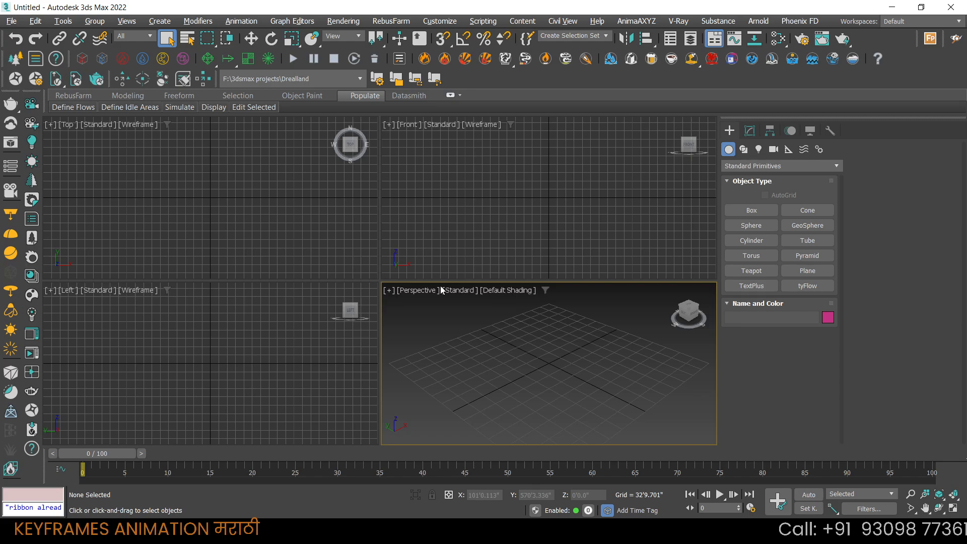
Create a teapot with a radius of about 75'10" at the centre of the Perspective grid and activate the Move tool
{"action": "left_click", "coordinate": [745, 273]}
{"action": "left_click_drag", "start_coordinate": [546, 359], "coordinate": [564, 386]}
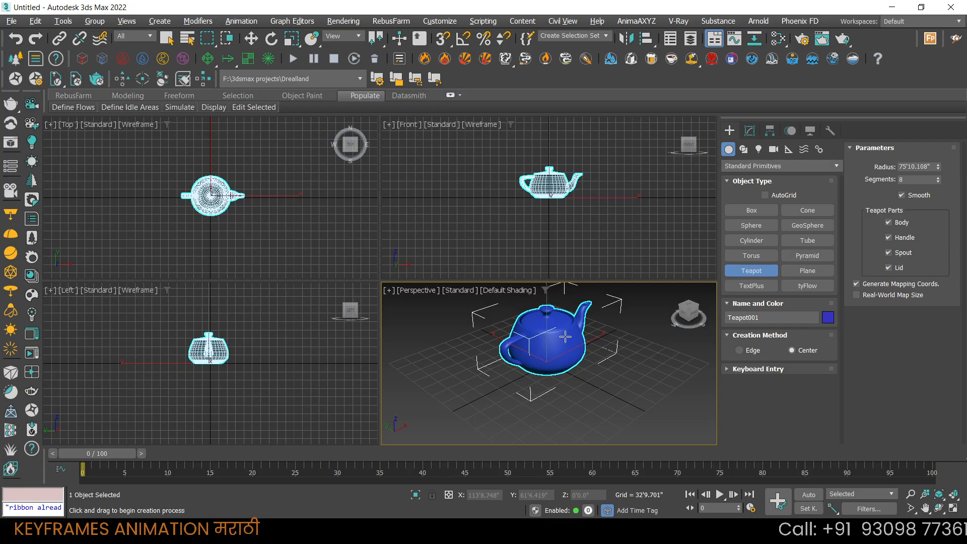
{"action": "key", "text": "w"}
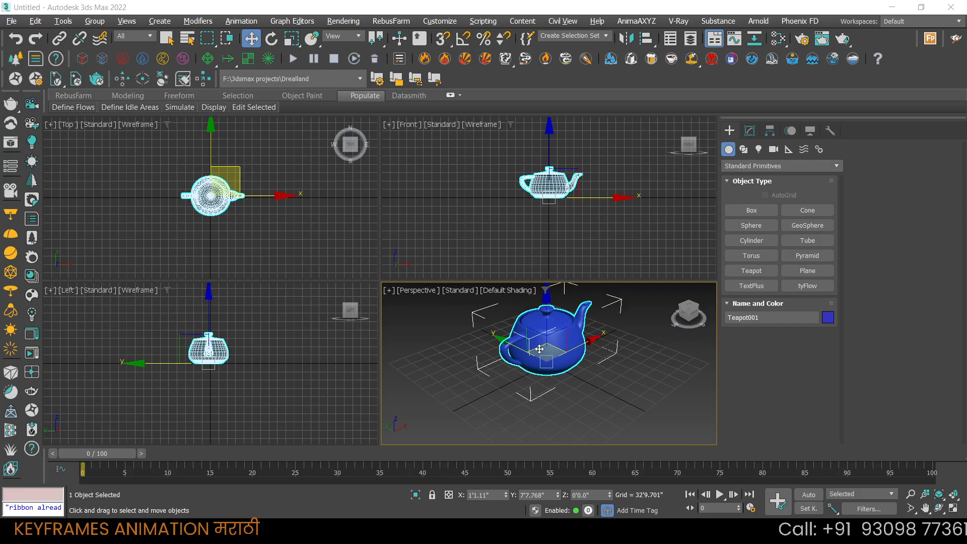
Reactivate the Move tool, pan the Perspective view slightly, and activate the Rotate tool for the teapot
{"action": "right_click", "coordinate": [540, 349]}
{"action": "left_click", "coordinate": [556, 339]}
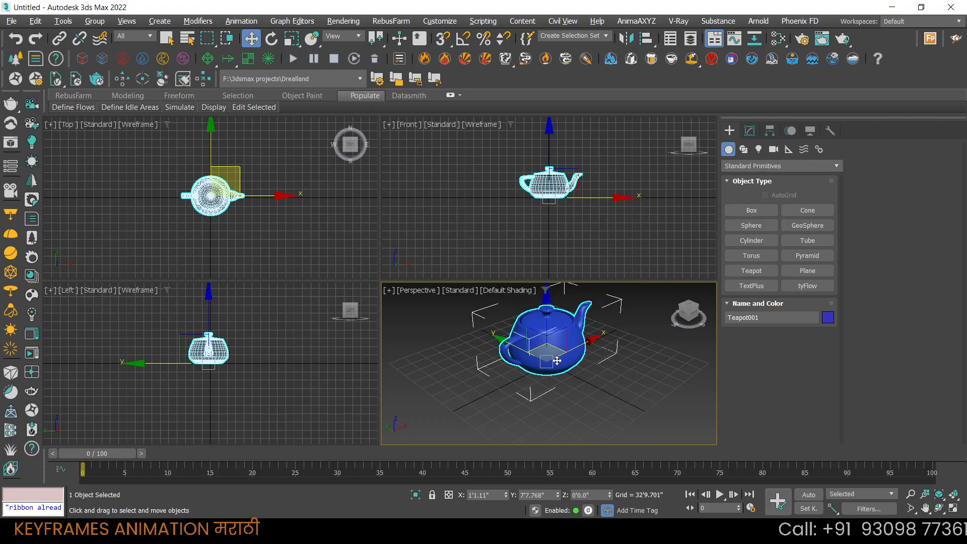
{"action": "left_click", "coordinate": [251, 39]}
{"action": "right_click", "coordinate": [530, 334]}
{"action": "left_click", "coordinate": [537, 358]}
{"action": "middle_click_drag", "start_coordinate": [571, 342], "coordinate": [544, 358]}
{"action": "right_click", "coordinate": [489, 328]}
{"action": "left_click", "coordinate": [505, 340]}
{"action": "right_click", "coordinate": [438, 327]}
{"action": "left_click", "coordinate": [455, 350]}
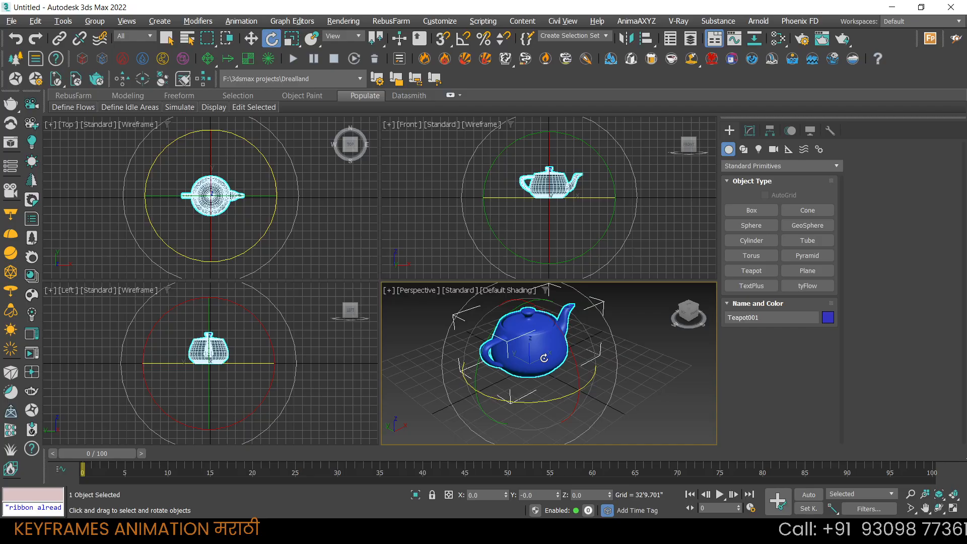
Switch the selected teapot's transform tool to Move, Rotate and Scale in turn
{"action": "key", "text": "w"}
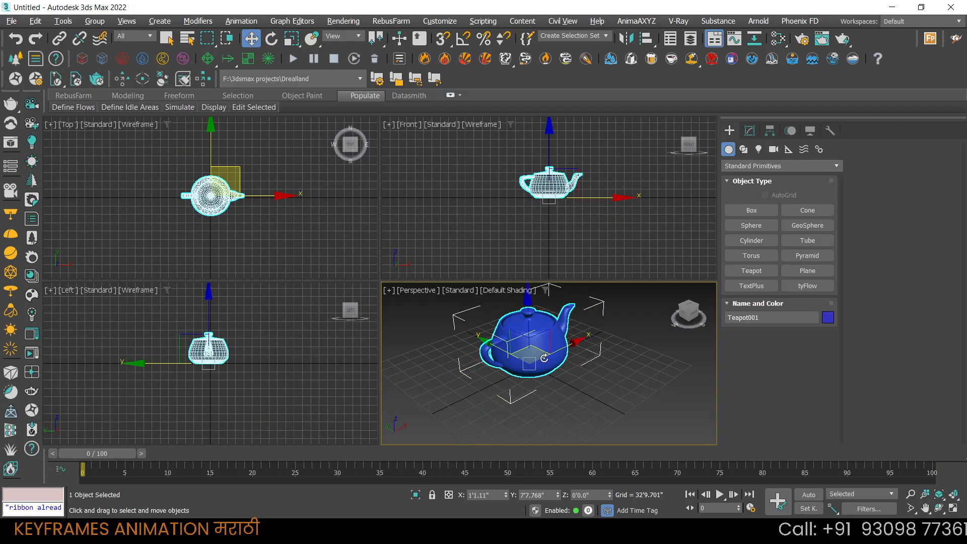
{"action": "key", "text": "e"}
{"action": "key", "text": "r"}
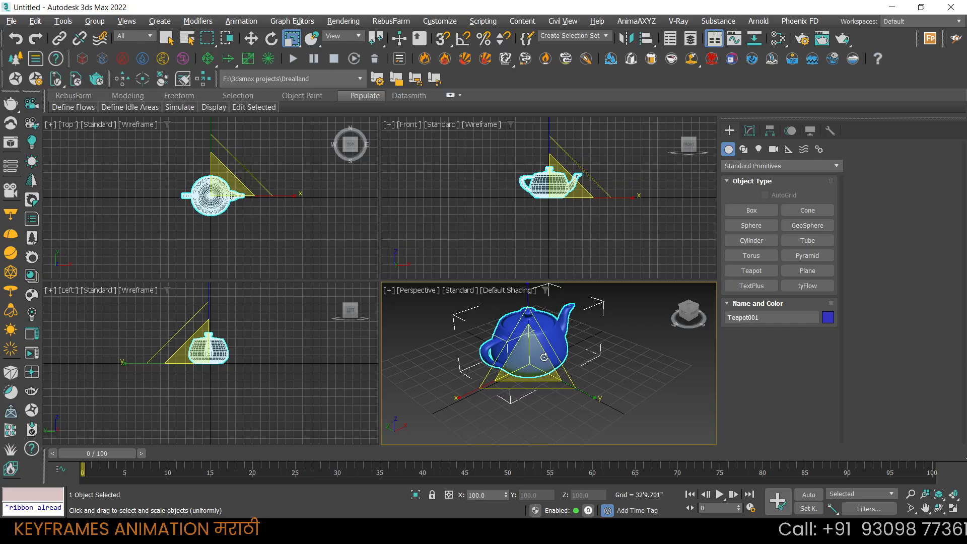
Move the teapot in Perspective to about X -37'6", Y -47'10" and raise it to about Z 4'2"
{"action": "key", "text": "w"}
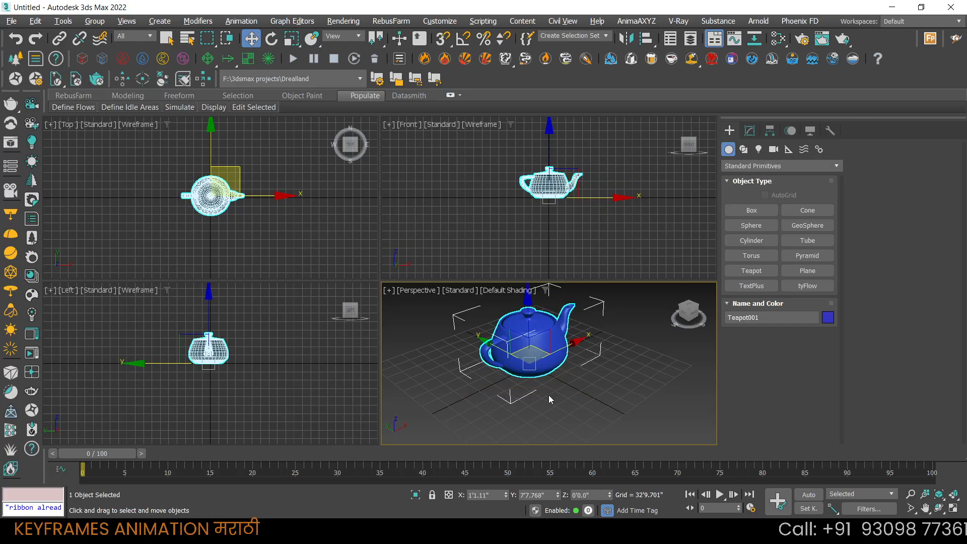
{"action": "left_click_drag", "start_coordinate": [504, 349], "coordinate": [551, 366]}
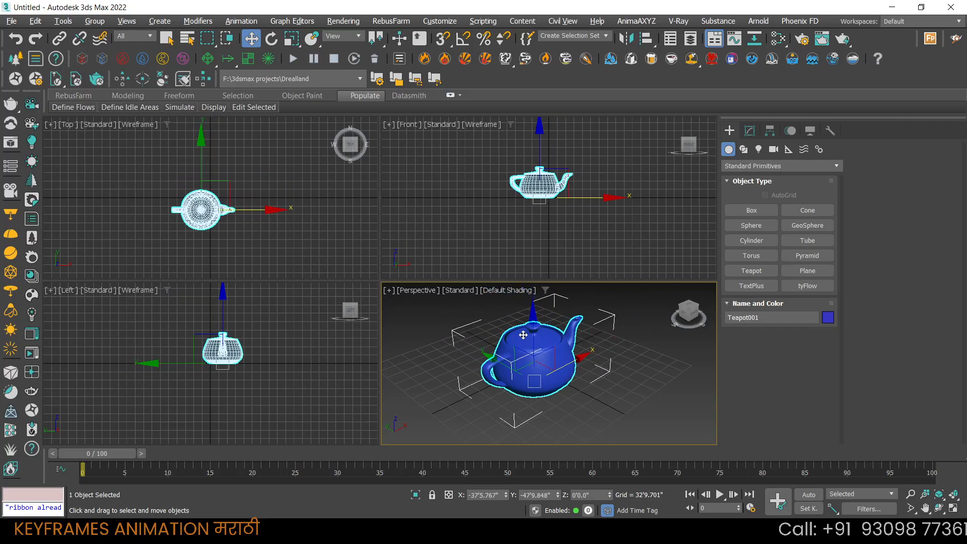
{"action": "mouse_move", "coordinate": [534, 332]}
{"action": "left_mouse_down"}
{"action": "mouse_move", "coordinate": [543, 295]}
{"action": "mouse_move", "coordinate": [545, 330]}
{"action": "left_mouse_up"}
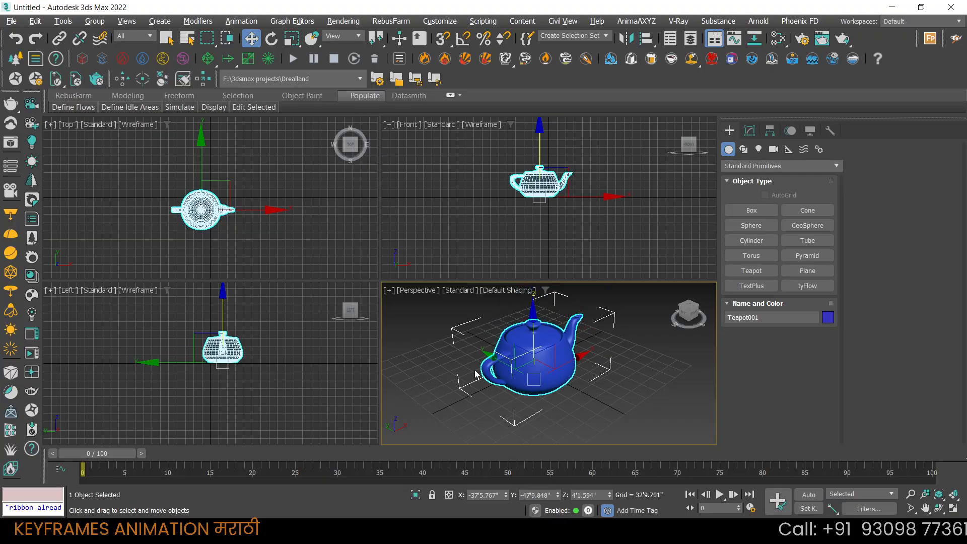
Pan the Perspective view and zoom in on the teapot in the Left viewport
{"action": "middle_click_drag", "start_coordinate": [557, 372], "coordinate": [551, 380]}
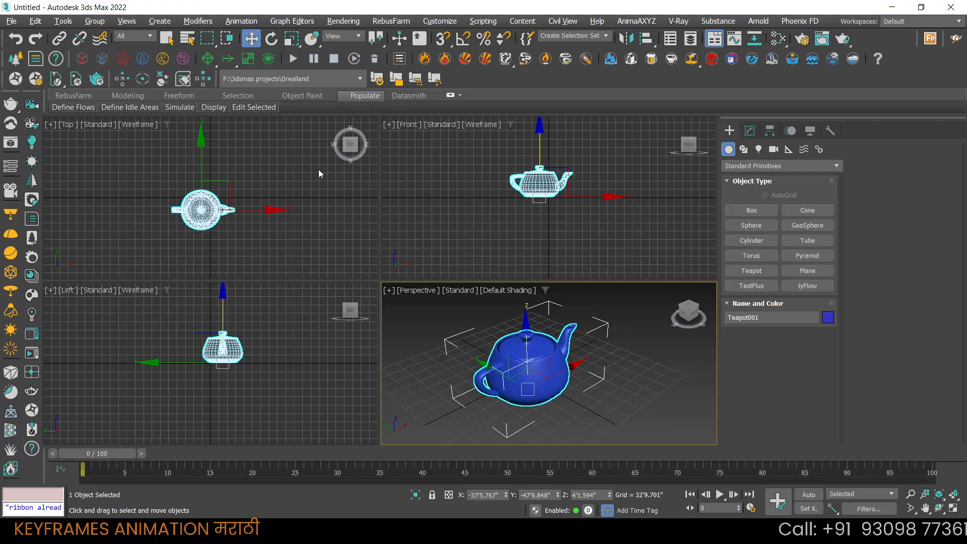
{"action": "scroll", "coordinate": [223, 354], "scroll_direction": "up", "scroll_amount": 2}
{"action": "left_click", "coordinate": [242, 356]}
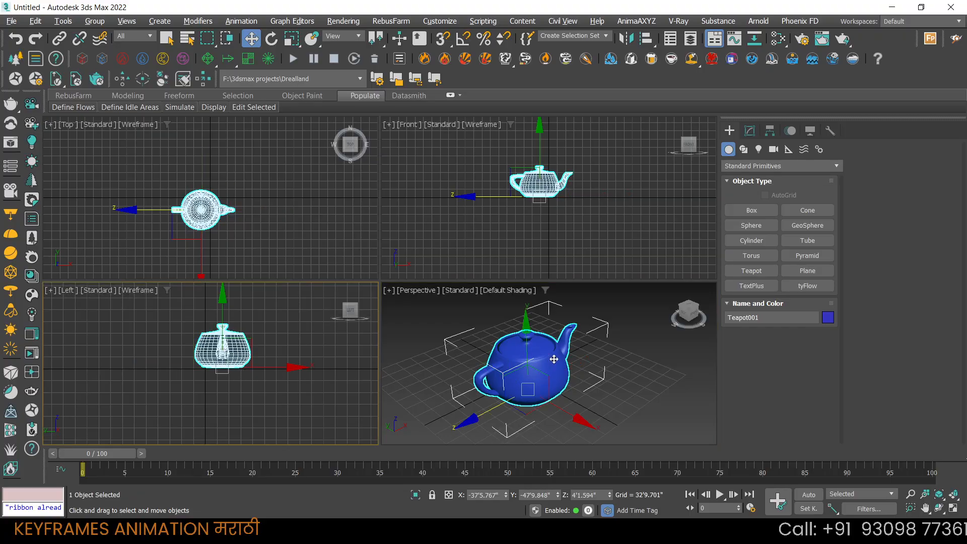
{"action": "mouse_move", "coordinate": [544, 346]}
{"action": "middle_mouse_down"}
{"action": "mouse_move", "coordinate": [554, 339]}
{"action": "mouse_move", "coordinate": [519, 346]}
{"action": "mouse_move", "coordinate": [528, 340]}
{"action": "middle_mouse_up"}
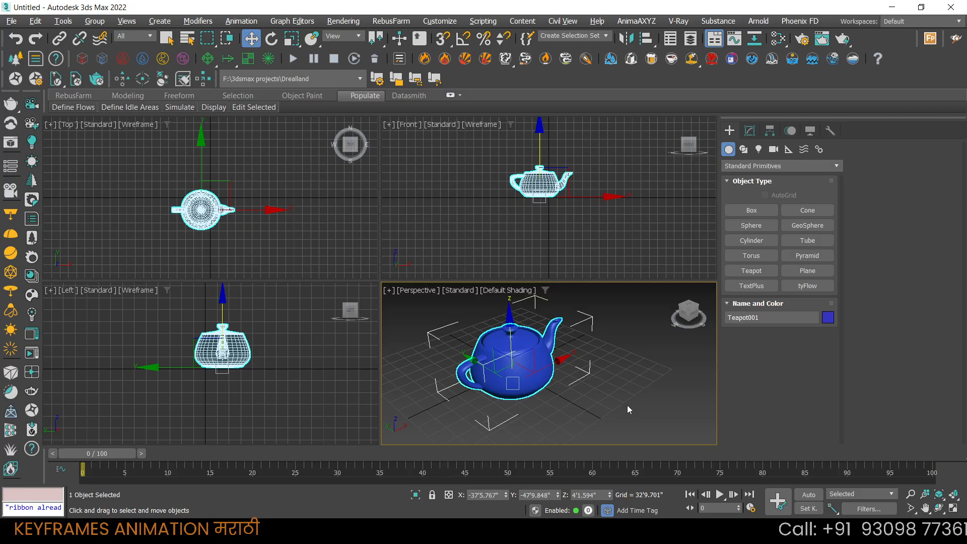
Orbit the Perspective view around to the teapot's handle side and maximize that viewport
{"action": "left_click", "coordinate": [940, 509]}
{"action": "mouse_move", "coordinate": [549, 353]}
{"action": "left_mouse_down"}
{"action": "mouse_move", "coordinate": [511, 362]}
{"action": "mouse_move", "coordinate": [544, 360]}
{"action": "left_mouse_up"}
{"action": "left_click_drag", "start_coordinate": [413, 327], "coordinate": [521, 354]}
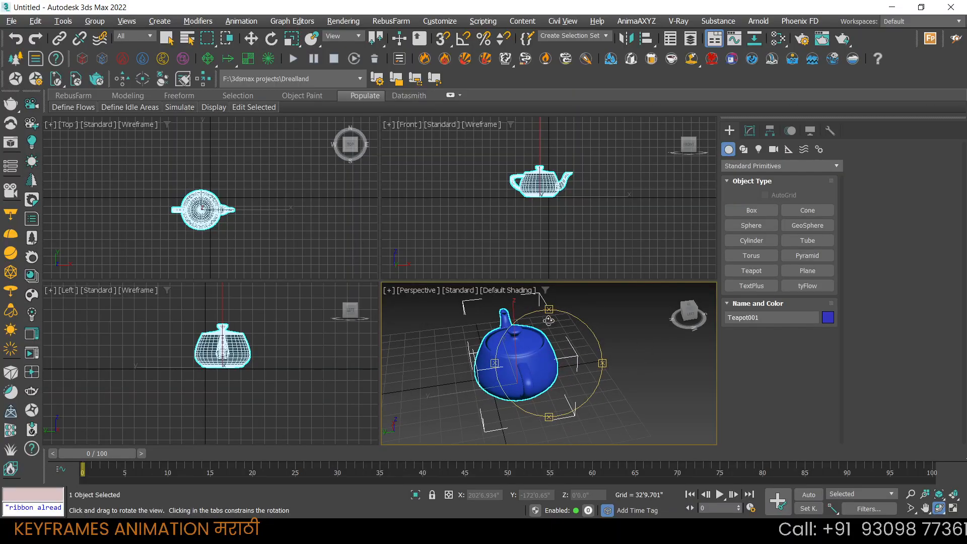
{"action": "key", "text": "alt+w"}
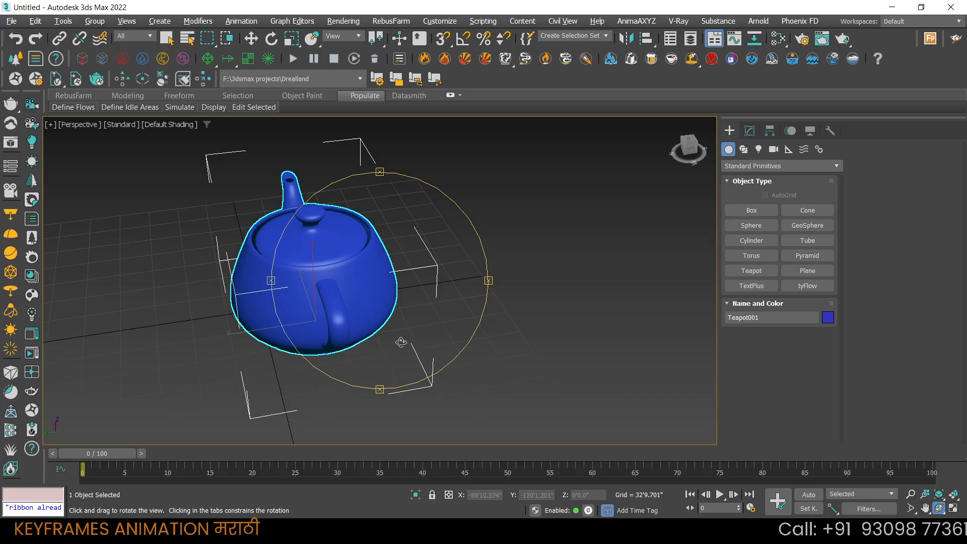
Orbit the maximized Perspective view around the teapot to a side view and centre the teapot in it
{"action": "left_click_drag", "start_coordinate": [547, 322], "coordinate": [506, 284]}
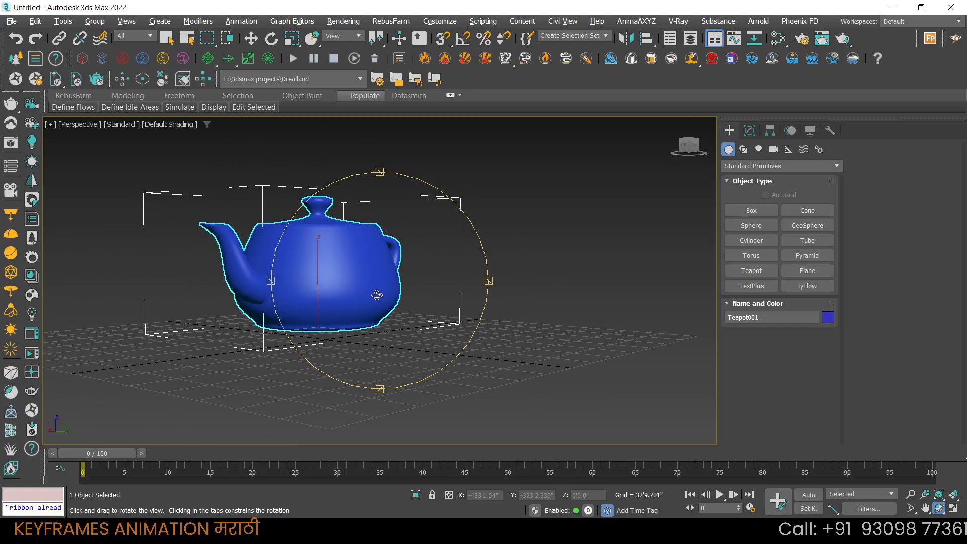
{"action": "left_click_drag", "start_coordinate": [377, 297], "coordinate": [356, 322]}
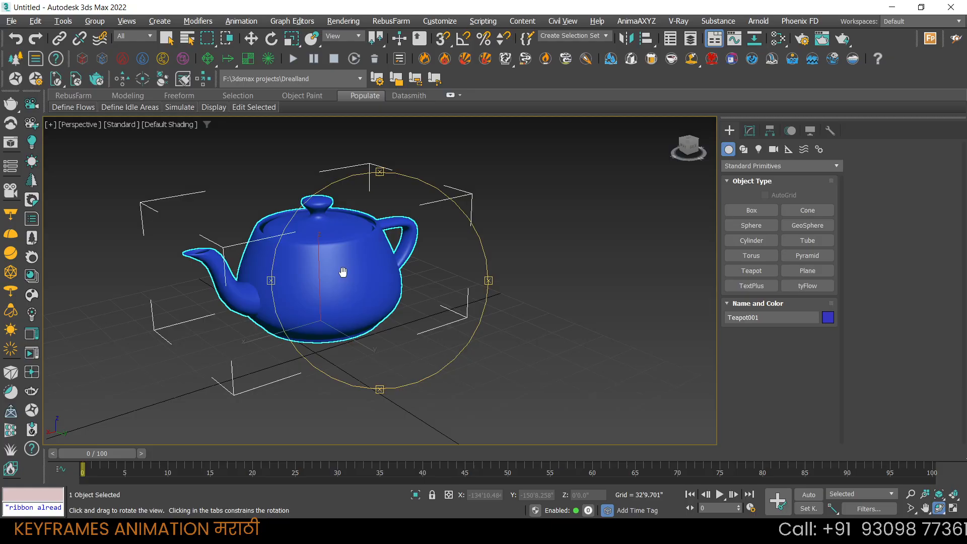
{"action": "left_click_drag", "start_coordinate": [341, 272], "coordinate": [388, 280]}
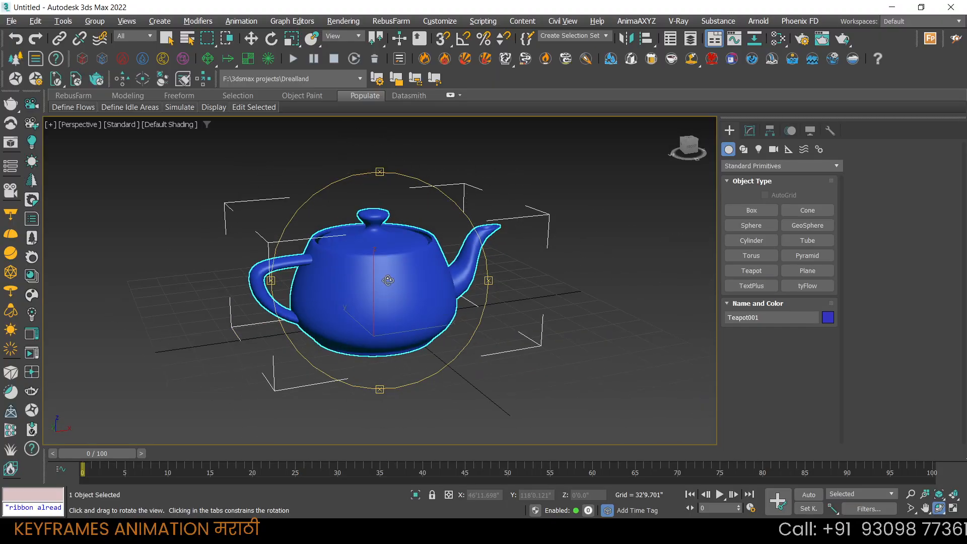
Return to the Move tool, then pan slightly and orbit around the teapot while that tool stays active
{"action": "key", "text": "w"}
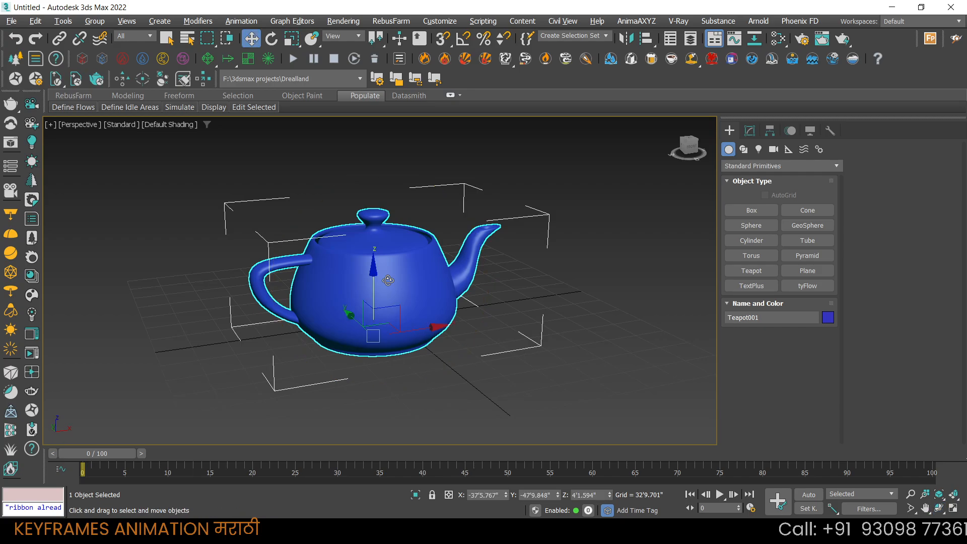
{"action": "right_click", "coordinate": [388, 280]}
{"action": "left_click", "coordinate": [401, 291]}
{"action": "middle_click_drag", "start_coordinate": [401, 291], "coordinate": [400, 286]}
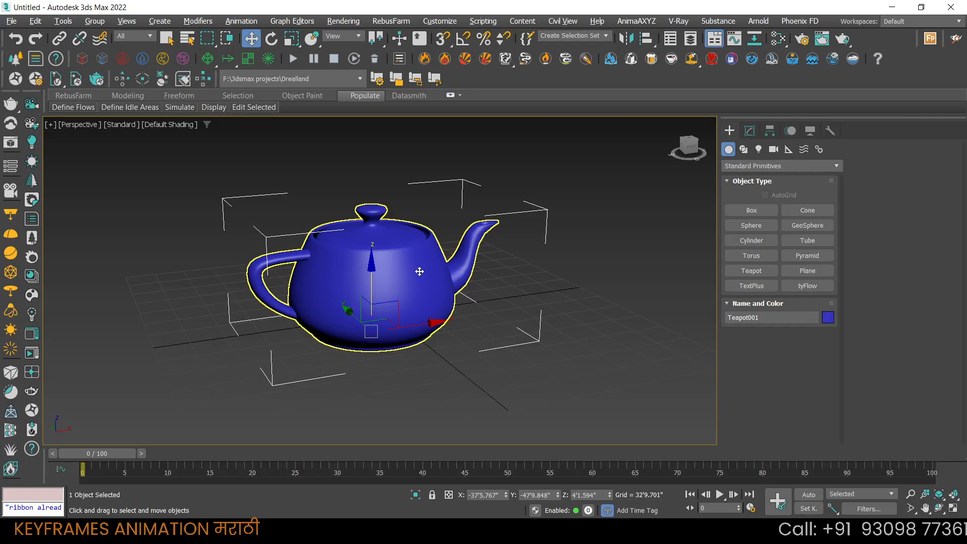
{"action": "middle_click_drag", "start_coordinate": [419, 271], "coordinate": [451, 277], "text": "alt"}
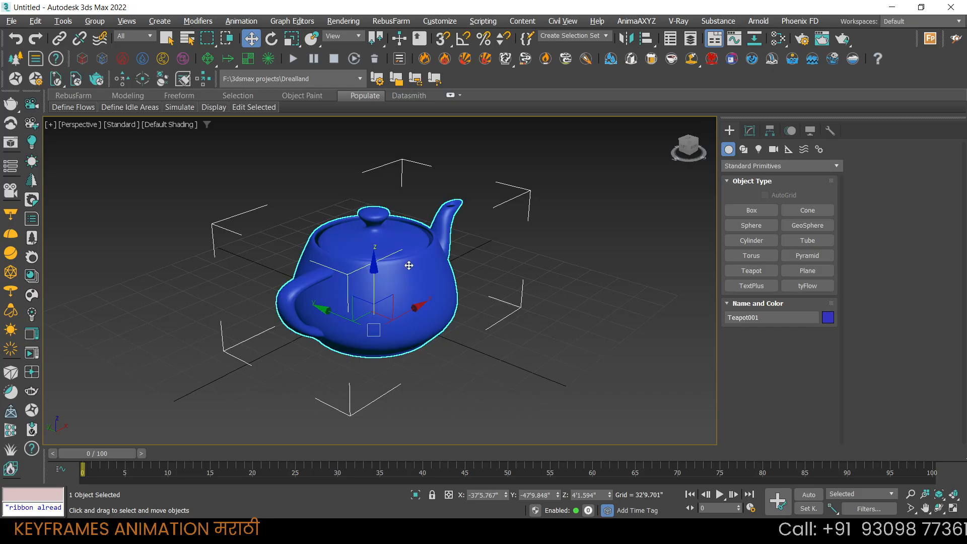
{"action": "middle_click_drag", "start_coordinate": [409, 265], "coordinate": [375, 271], "text": "alt"}
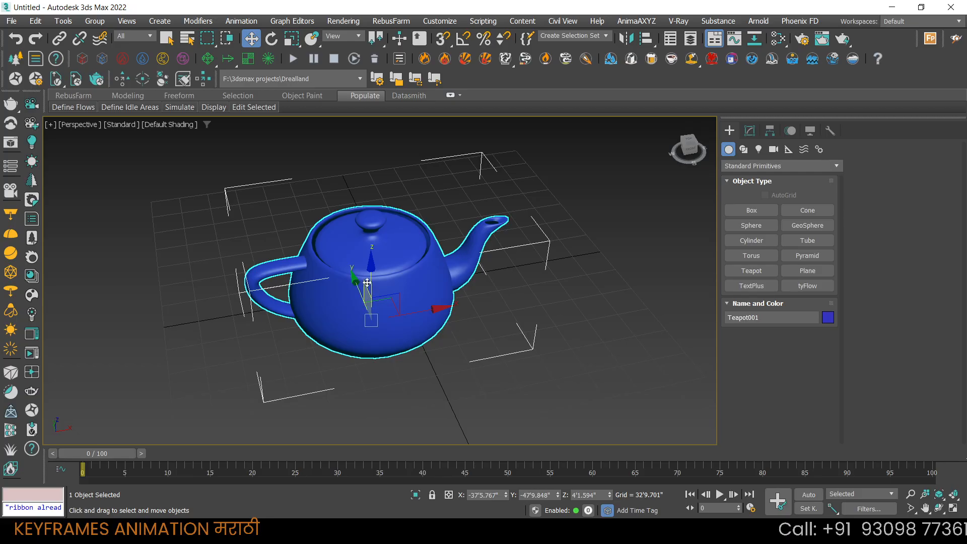
Zoom in and out repeatedly on the teapot in the maximized Perspective viewport, finishing with a close-up of the lid
{"action": "scroll", "coordinate": [363, 267], "scroll_direction": "up", "scroll_amount": 6}
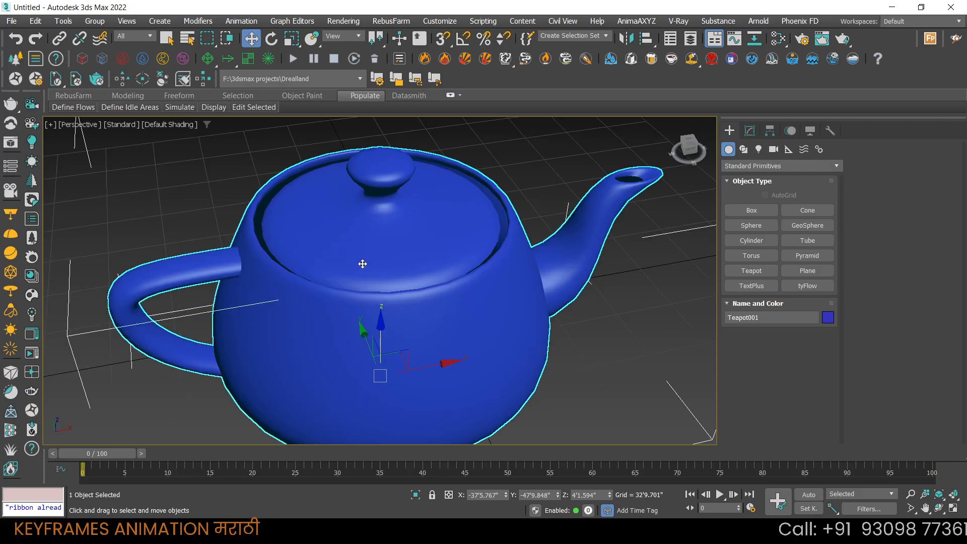
{"action": "scroll", "coordinate": [362, 264], "scroll_direction": "down", "scroll_amount": 6}
{"action": "scroll", "coordinate": [362, 264], "scroll_direction": "down", "scroll_amount": 3}
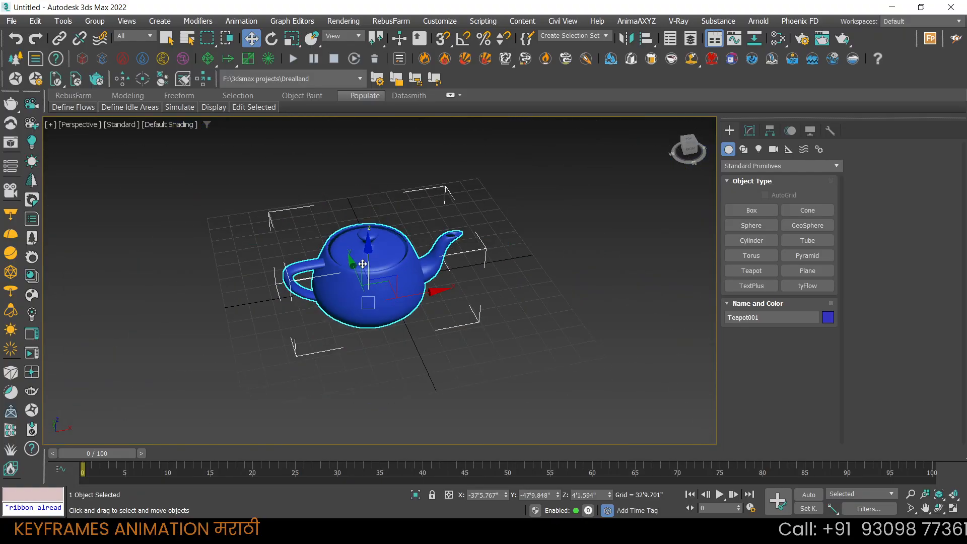
{"action": "scroll", "coordinate": [363, 264], "scroll_direction": "up", "scroll_amount": 8}
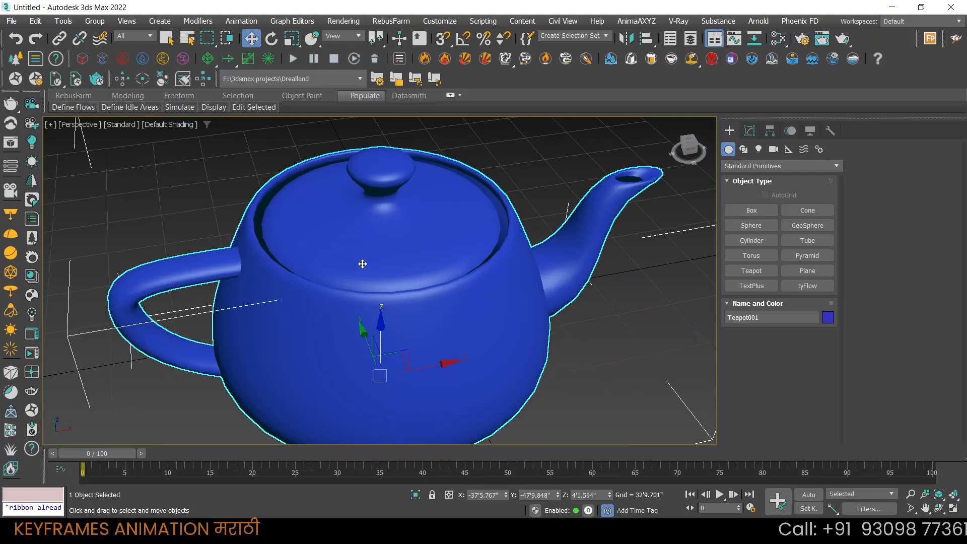
{"action": "scroll", "coordinate": [362, 264], "scroll_direction": "down", "scroll_amount": 8}
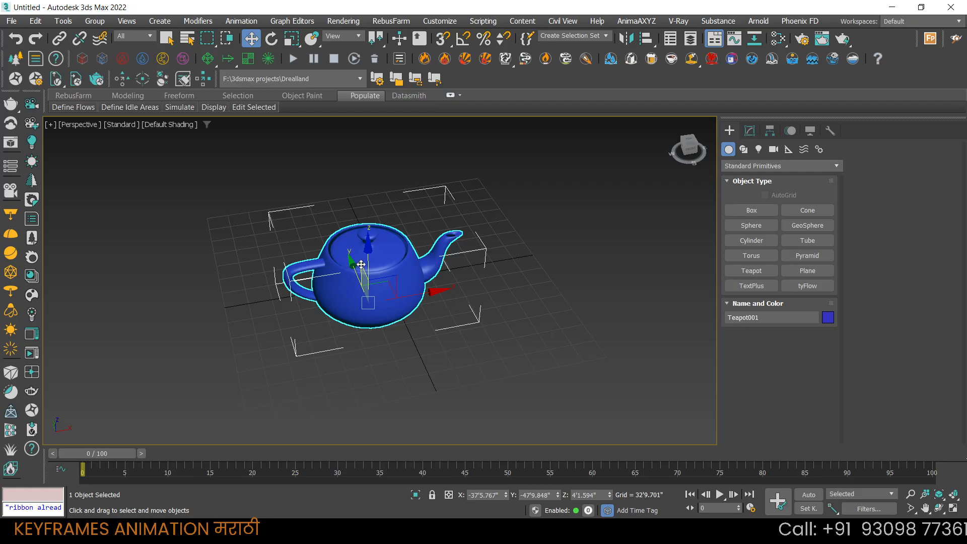
{"action": "scroll", "coordinate": [361, 264], "scroll_direction": "down", "scroll_amount": 3}
{"action": "scroll", "coordinate": [361, 265], "scroll_direction": "up", "scroll_amount": 10}
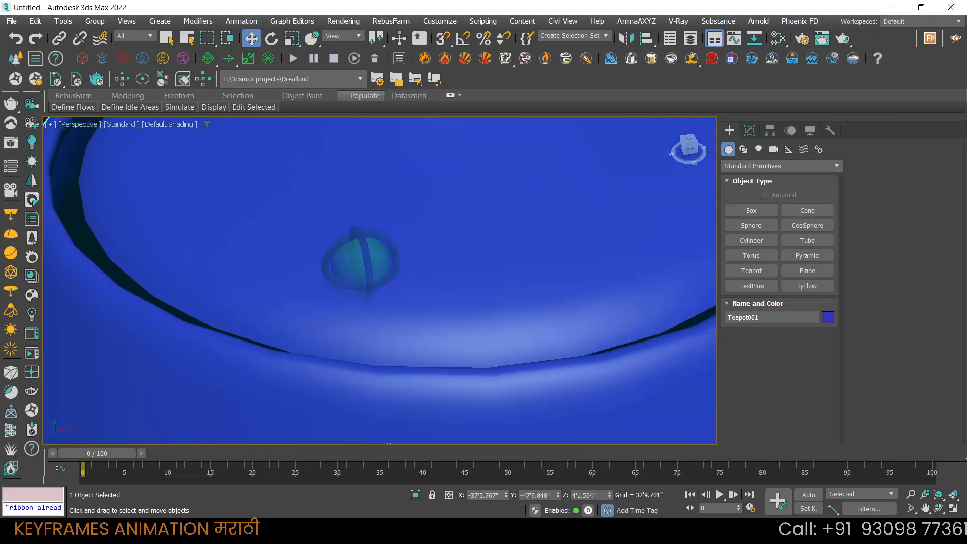
{"action": "scroll", "coordinate": [361, 265], "scroll_direction": "down", "scroll_amount": 6}
{"action": "scroll", "coordinate": [361, 262], "scroll_direction": "up", "scroll_amount": 8}
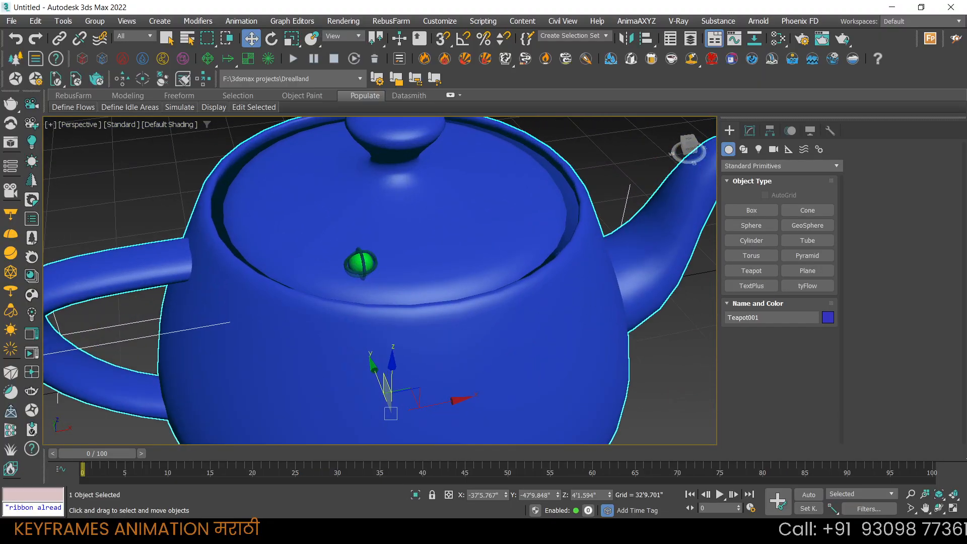
Practise zooming, panning and orbiting around the teapot in the maximized Perspective viewport, finishing with a low side view
{"action": "scroll", "coordinate": [361, 262], "scroll_direction": "down", "scroll_amount": 12}
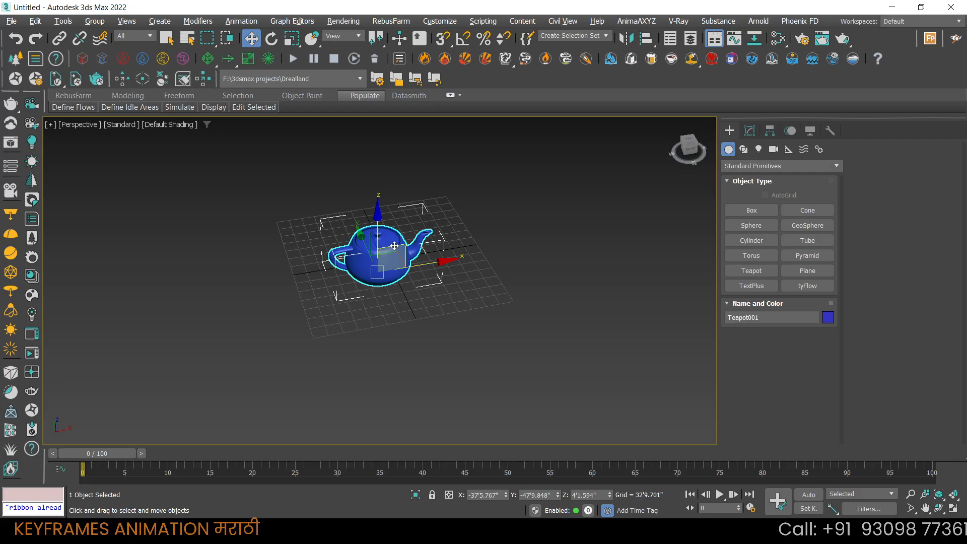
{"action": "mouse_move", "coordinate": [394, 245]}
{"action": "middle_mouse_down", "text": "alt"}
{"action": "mouse_move", "coordinate": [335, 173]}
{"action": "mouse_move", "coordinate": [454, 240]}
{"action": "mouse_move", "coordinate": [393, 259]}
{"action": "middle_mouse_up", "text": "alt"}
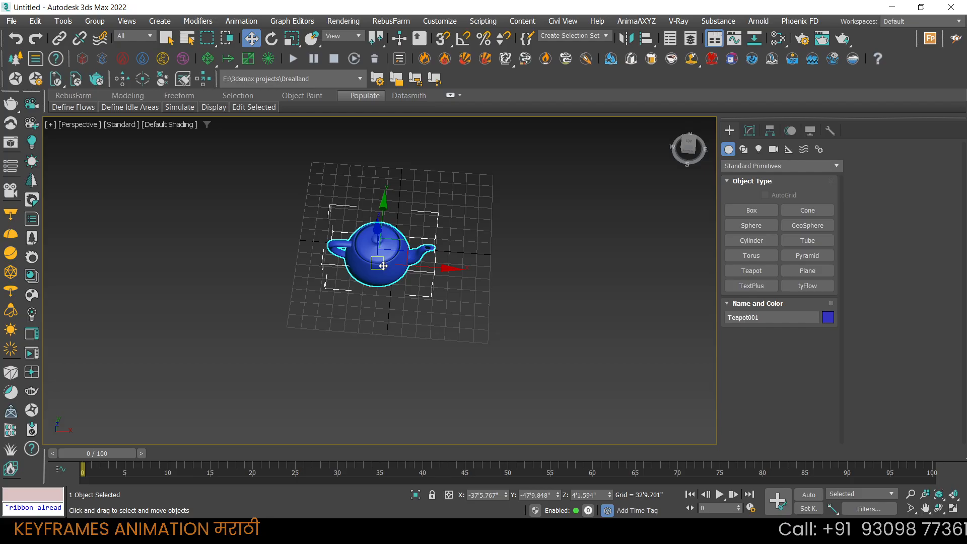
{"action": "scroll", "coordinate": [382, 265], "scroll_direction": "up", "scroll_amount": 5}
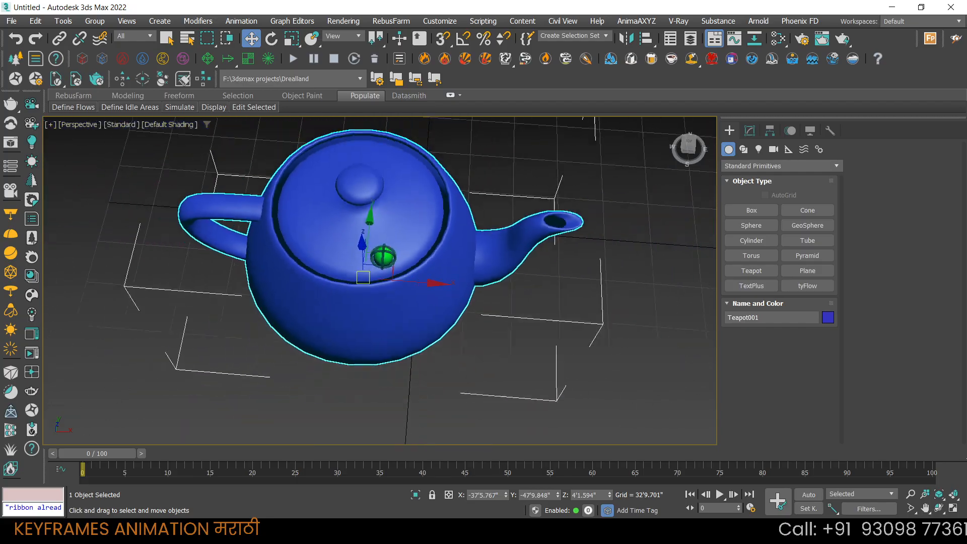
{"action": "scroll", "coordinate": [383, 256], "scroll_direction": "down", "scroll_amount": 5}
{"action": "scroll", "coordinate": [383, 257], "scroll_direction": "up", "scroll_amount": 5}
{"action": "scroll", "coordinate": [388, 247], "scroll_direction": "down", "scroll_amount": 5}
{"action": "scroll", "coordinate": [398, 221], "scroll_direction": "up", "scroll_amount": 5}
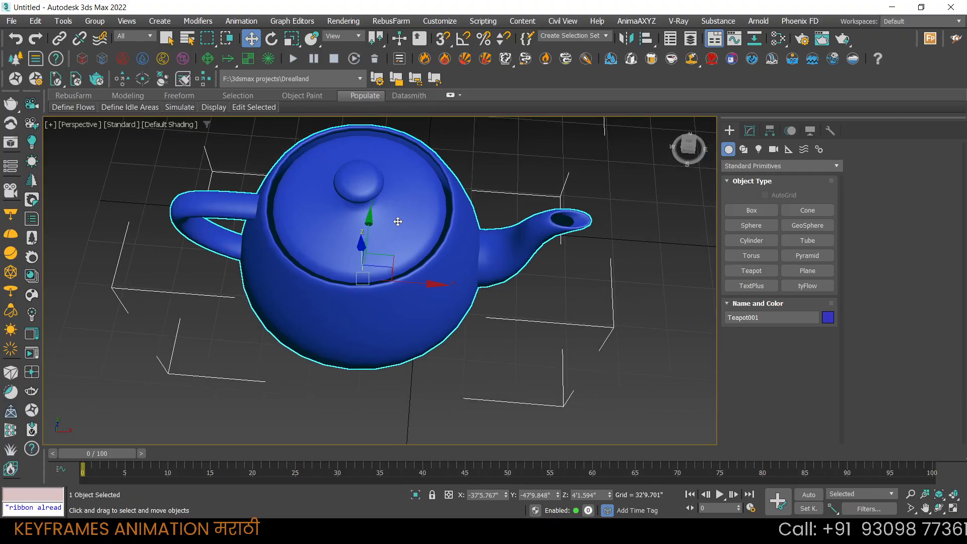
{"action": "middle_click_drag", "start_coordinate": [398, 221], "coordinate": [420, 259]}
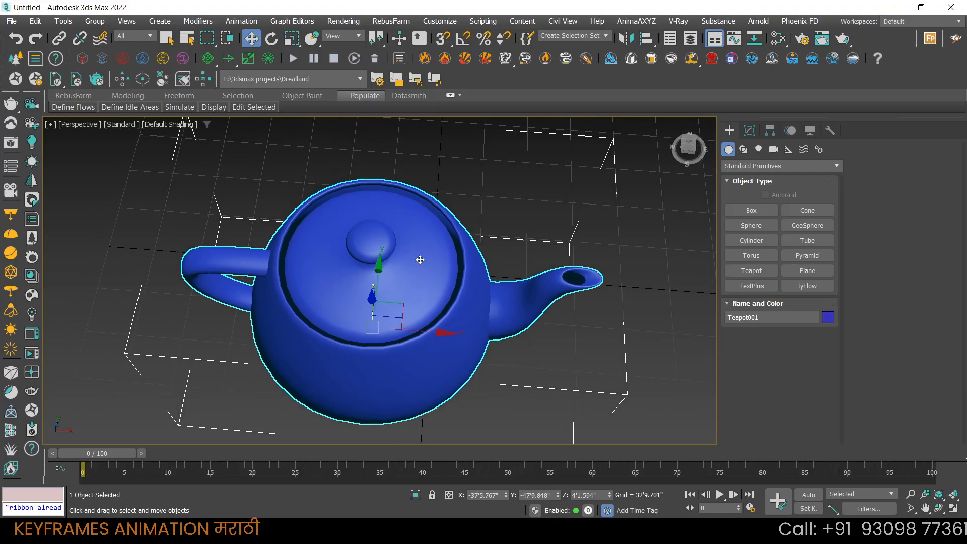
{"action": "middle_click_drag", "start_coordinate": [372, 328], "coordinate": [376, 262], "text": "alt"}
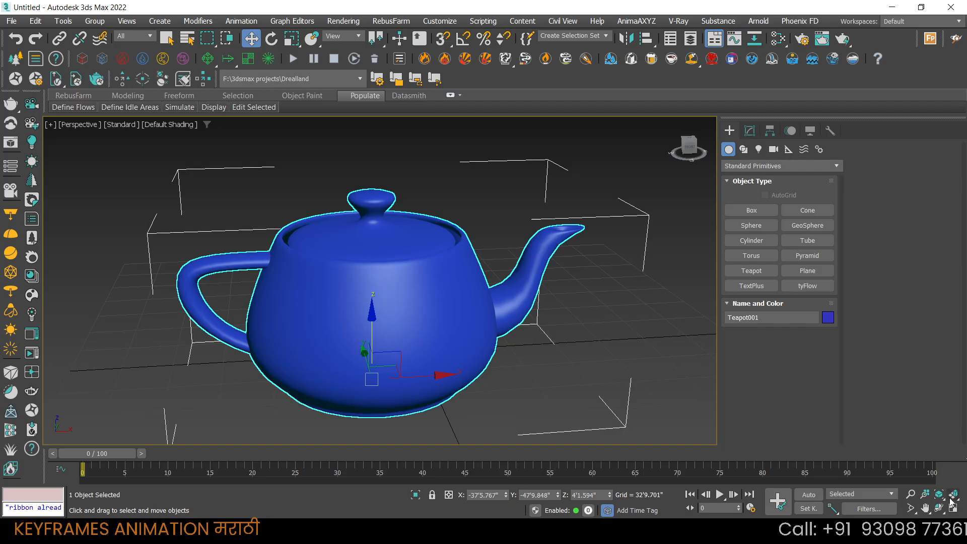
Toggle repeatedly between the maximized Perspective viewport and the four-viewport layout, finishing with all four viewports
{"action": "key", "text": "alt+w"}
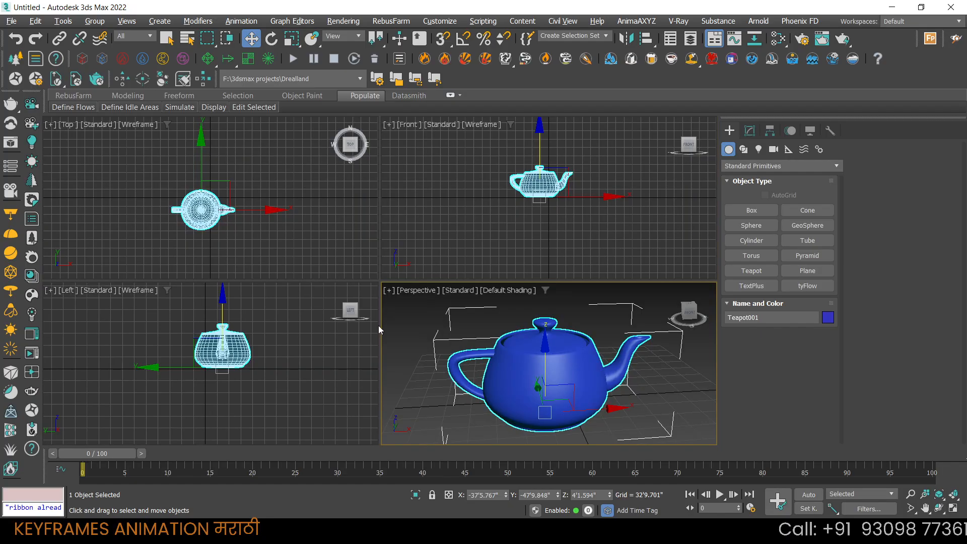
{"action": "key", "text": "alt+w"}
{"action": "key", "text": "alt+w"}
{"action": "key", "text": "alt+w"}
{"action": "key", "text": "alt+w"}
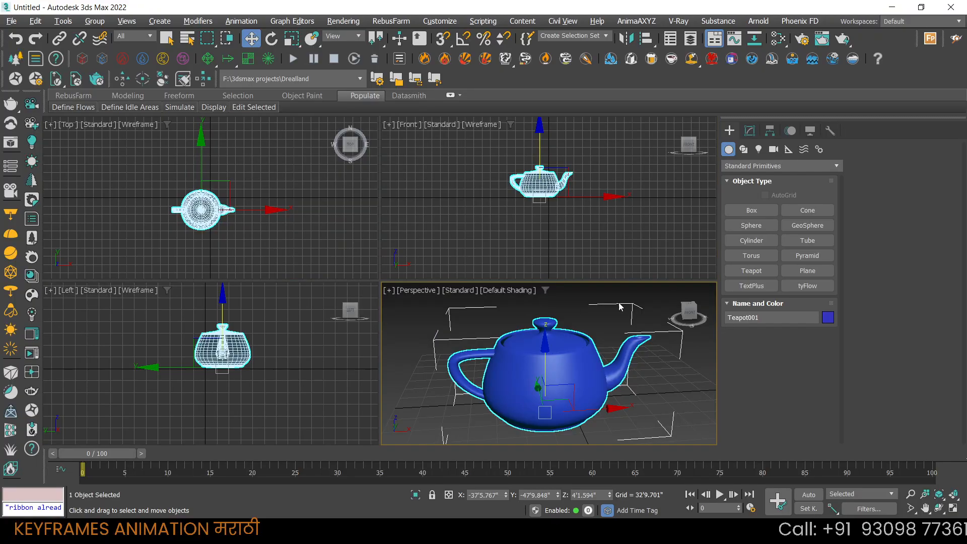
Draw a thin upright box about 401' long, 17' wide and 274' high on the teapot's spout side in the maximized Perspective viewport
{"action": "scroll", "coordinate": [590, 381], "scroll_direction": "down", "scroll_amount": 5}
{"action": "middle_click_drag", "start_coordinate": [590, 381], "coordinate": [521, 392]}
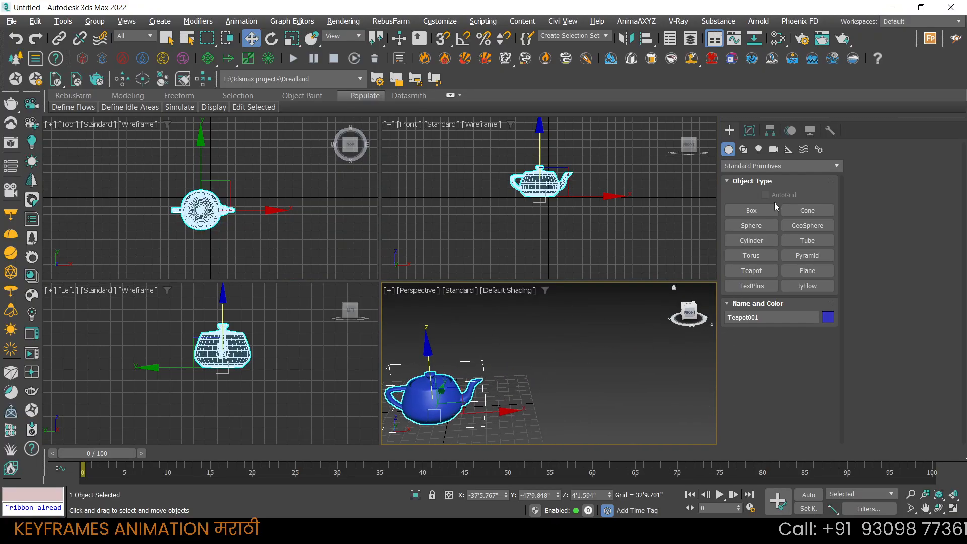
{"action": "left_click", "coordinate": [751, 210]}
{"action": "scroll", "coordinate": [546, 391], "scroll_direction": "up", "scroll_amount": 4}
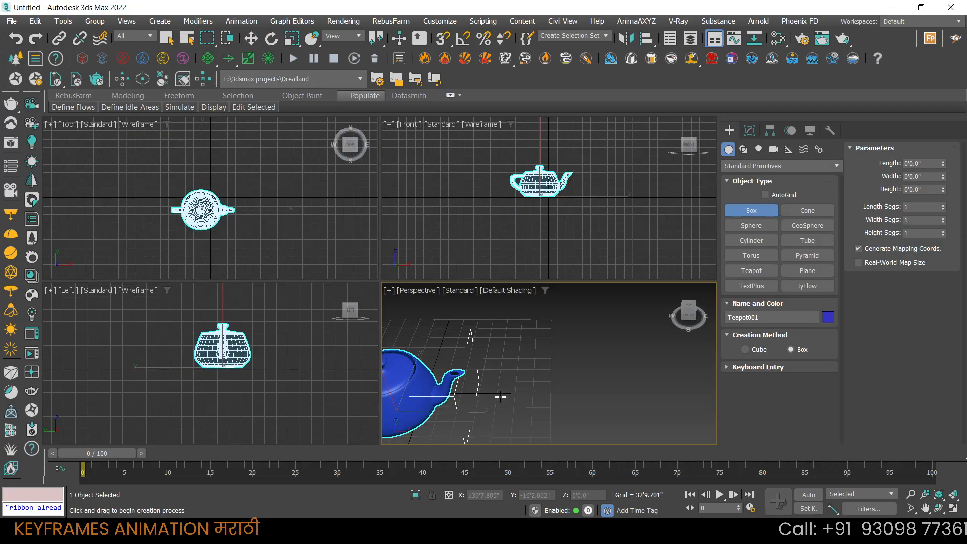
{"action": "key", "text": "alt+w"}
{"action": "scroll", "coordinate": [285, 330], "scroll_direction": "down", "scroll_amount": 2}
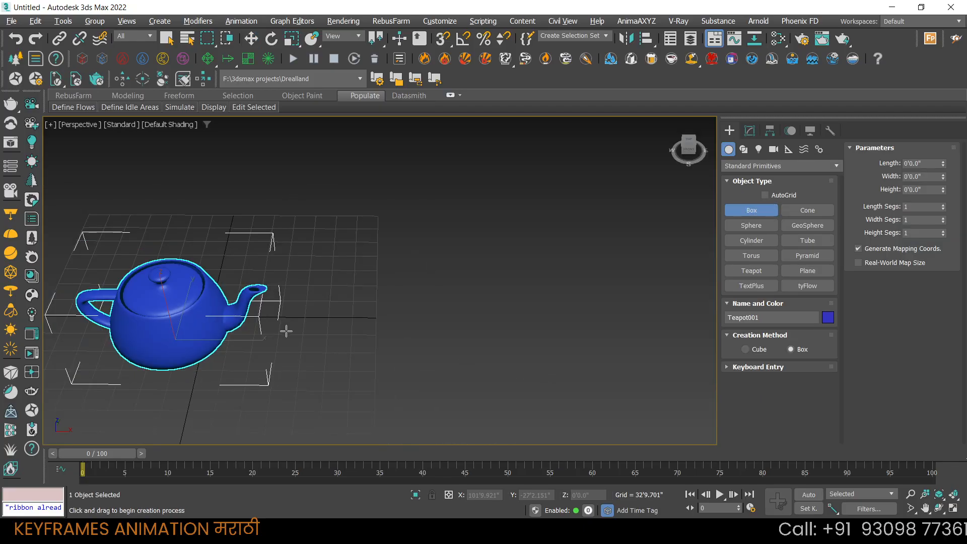
{"action": "middle_click_drag", "start_coordinate": [285, 330], "coordinate": [356, 339]}
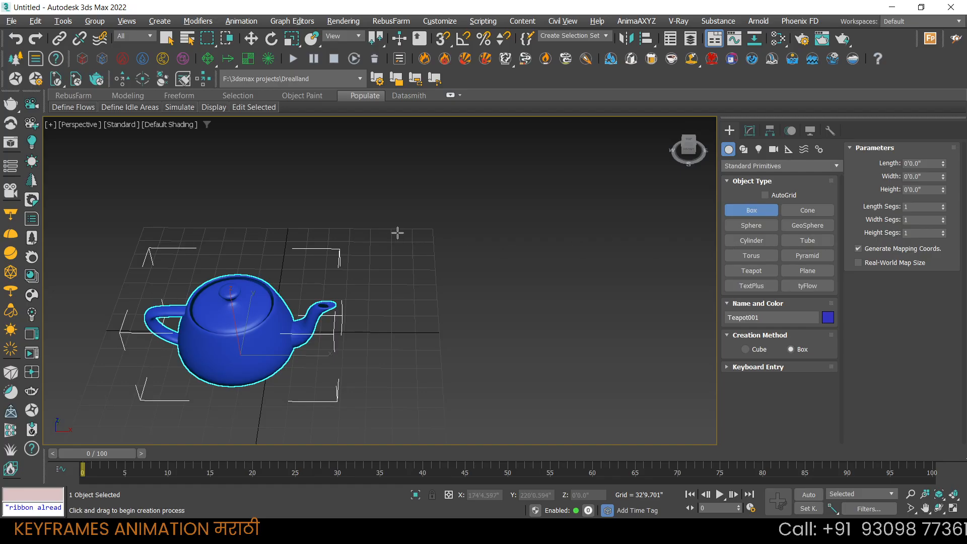
{"action": "left_click_drag", "start_coordinate": [398, 232], "coordinate": [406, 439]}
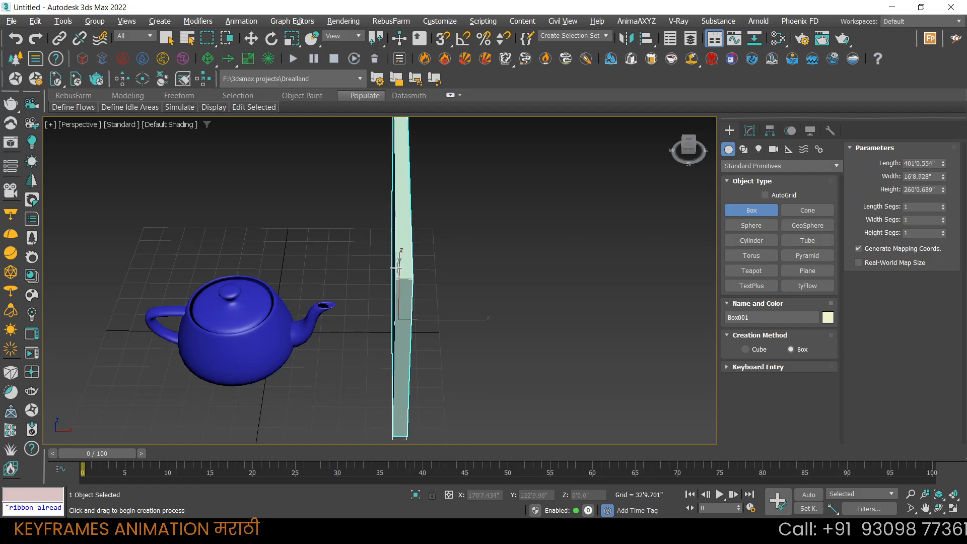
{"action": "scroll", "coordinate": [363, 318], "scroll_direction": "down", "scroll_amount": 5}
{"action": "middle_click_drag", "start_coordinate": [363, 324], "coordinate": [412, 299], "text": "alt"}
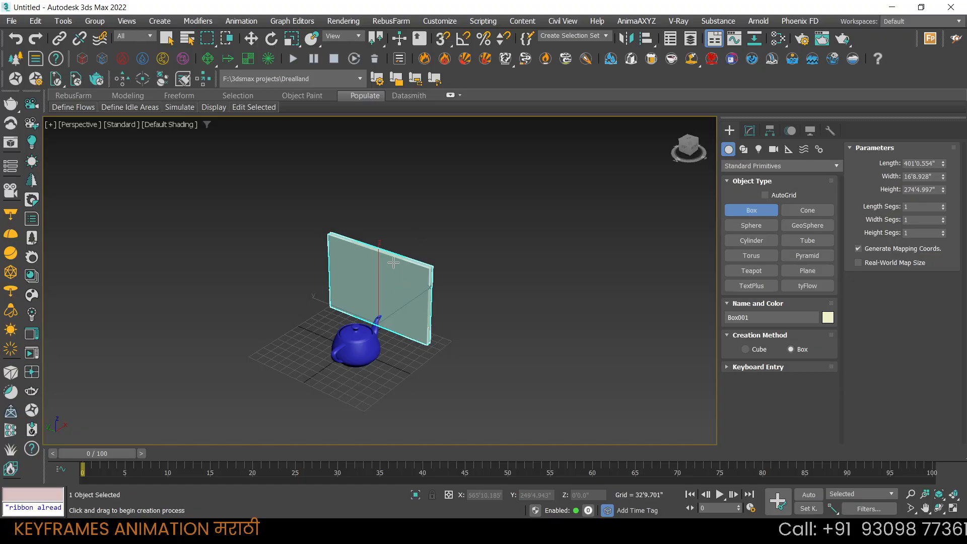
{"action": "key", "text": "w"}
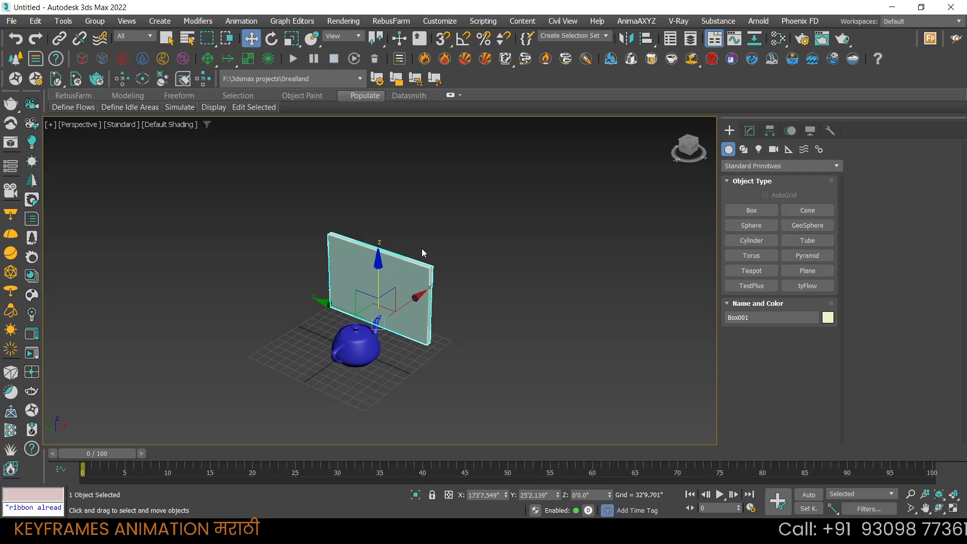
Compare the modify parameters of the box and teapot, and resize the box to about 429' long, 28' wide and 318' high
{"action": "left_click", "coordinate": [751, 131]}
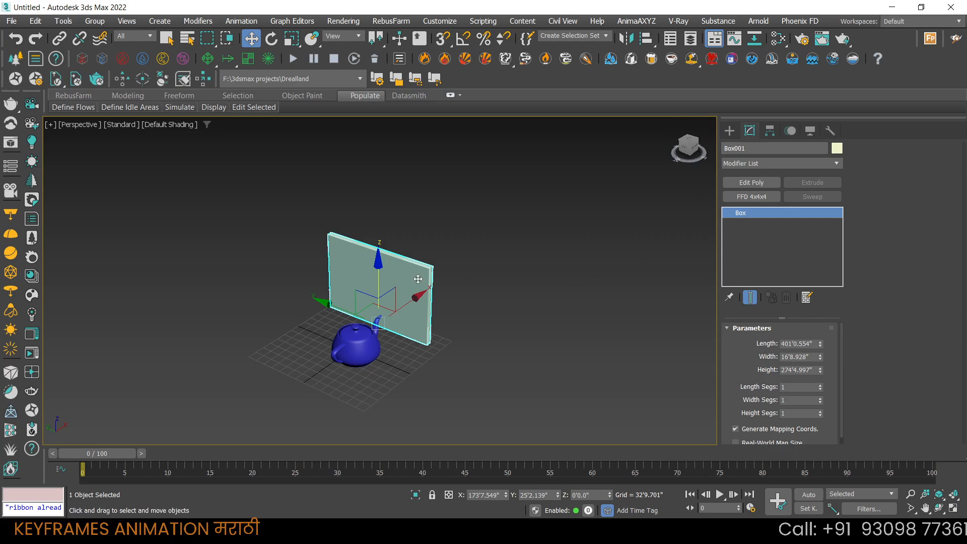
{"action": "left_click", "coordinate": [368, 342]}
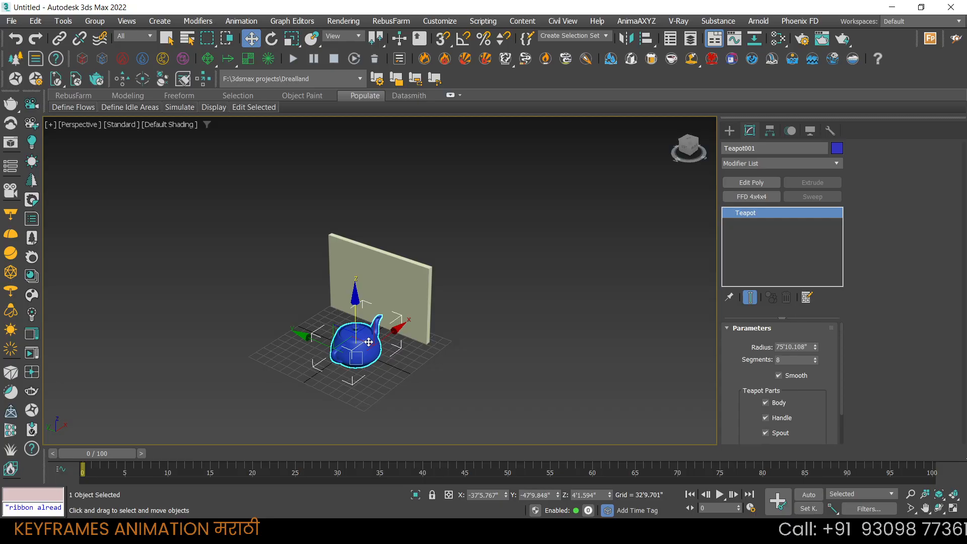
{"action": "left_click", "coordinate": [425, 281]}
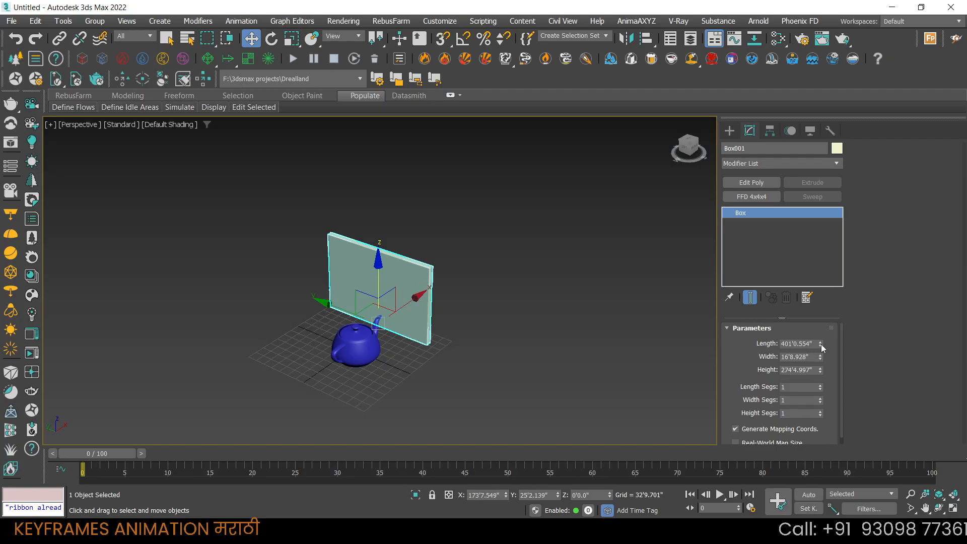
{"action": "mouse_move", "coordinate": [819, 344]}
{"action": "left_mouse_down"}
{"action": "mouse_move", "coordinate": [821, 330]}
{"action": "mouse_move", "coordinate": [826, 361]}
{"action": "left_mouse_up"}
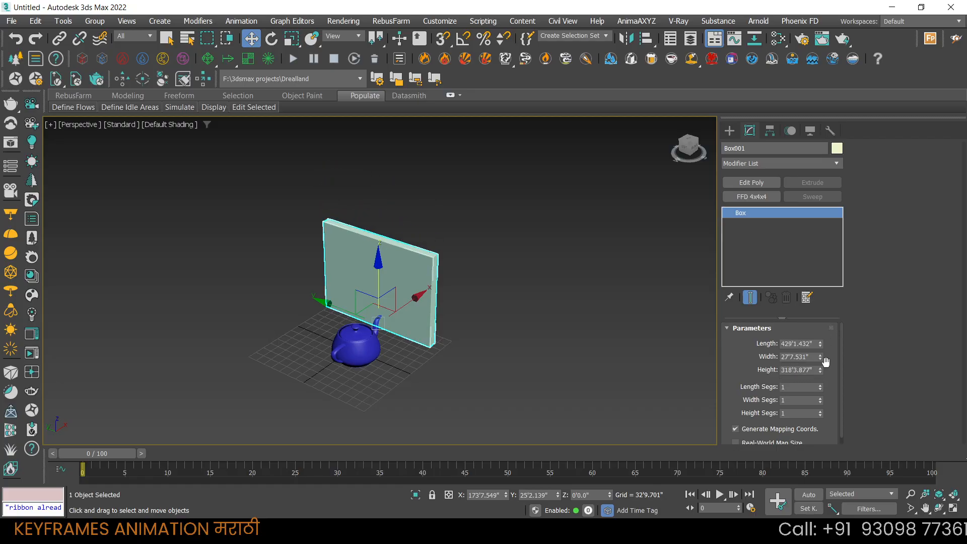
{"action": "middle_click_drag", "start_coordinate": [464, 310], "coordinate": [474, 313]}
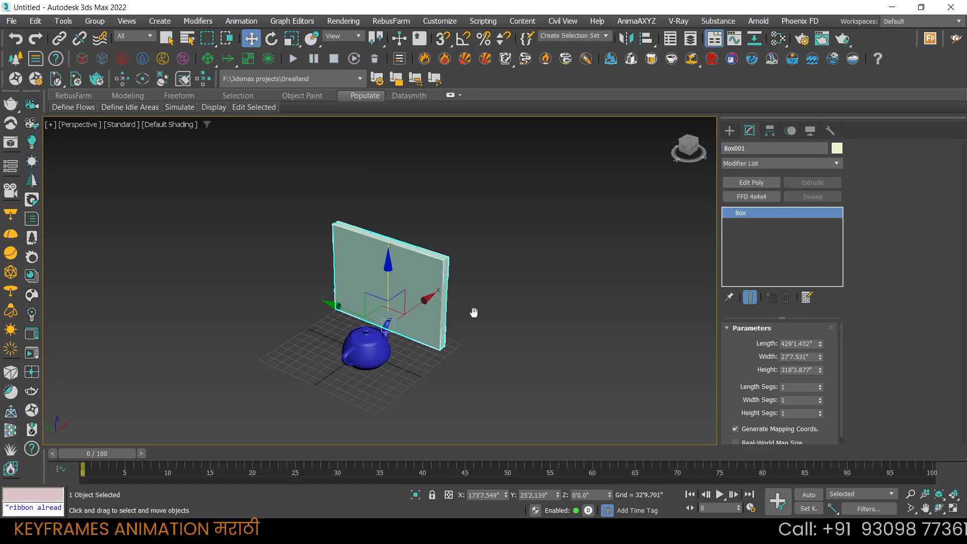
Raise the box's length segments to 8 and turn on edged faces in the Perspective viewport
{"action": "left_click", "coordinate": [795, 386]}
{"action": "key", "text": "Tab"}
{"action": "key", "text": "Tab"}
{"action": "scroll", "coordinate": [408, 277], "scroll_direction": "up", "scroll_amount": 2}
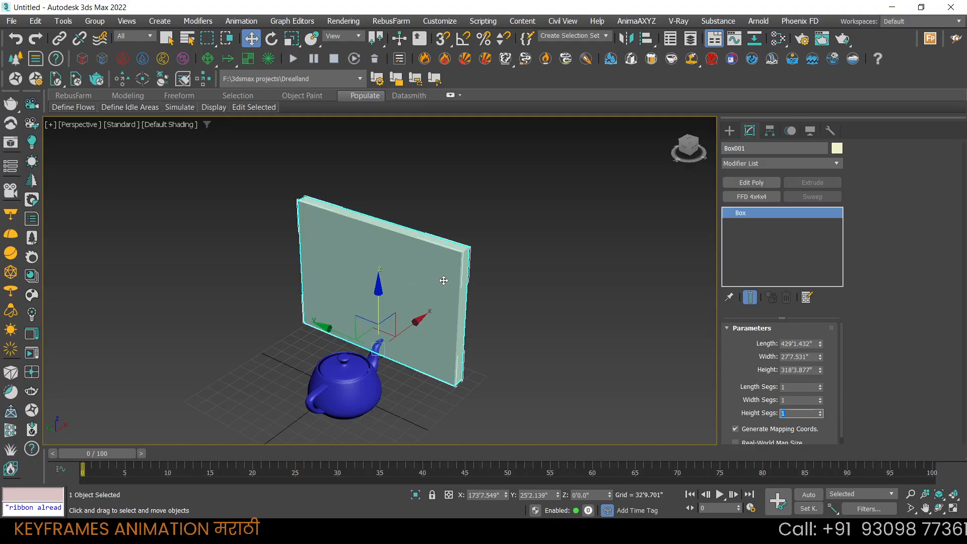
{"action": "left_click", "coordinate": [820, 385]}
{"action": "left_click", "coordinate": [820, 385]}
{"action": "left_click", "coordinate": [820, 386]}
{"action": "left_click", "coordinate": [820, 385]}
{"action": "left_click", "coordinate": [820, 385]}
{"action": "left_click", "coordinate": [820, 385]}
{"action": "key", "text": "F4"}
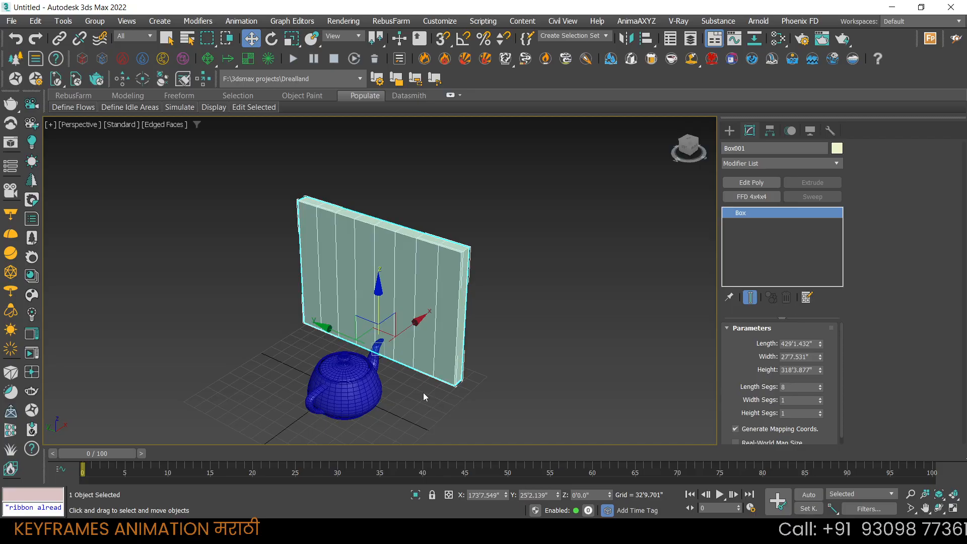
Increase the box's length segments to 11, and reset them to 1
{"action": "left_click", "coordinate": [820, 385]}
{"action": "left_click", "coordinate": [821, 384]}
{"action": "left_click", "coordinate": [821, 385]}
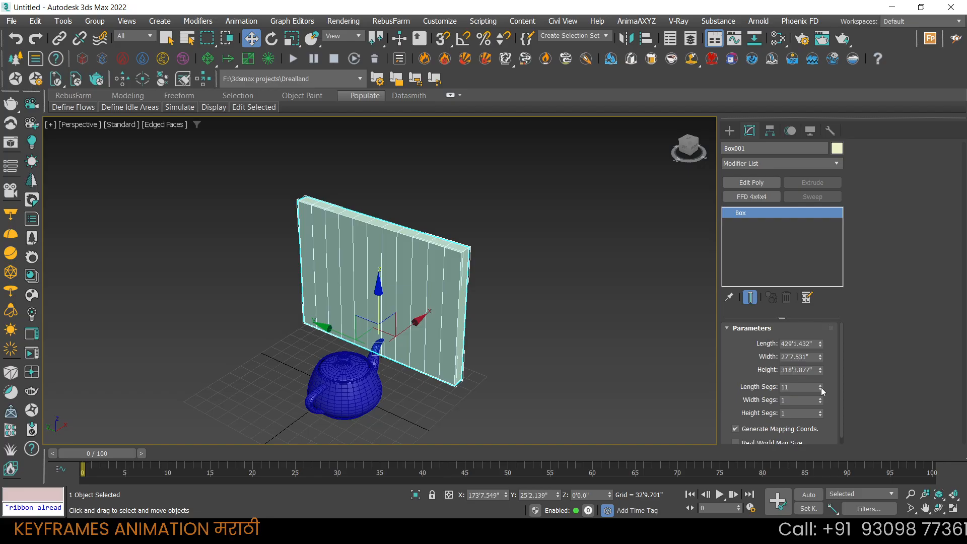
{"action": "right_click", "coordinate": [821, 388]}
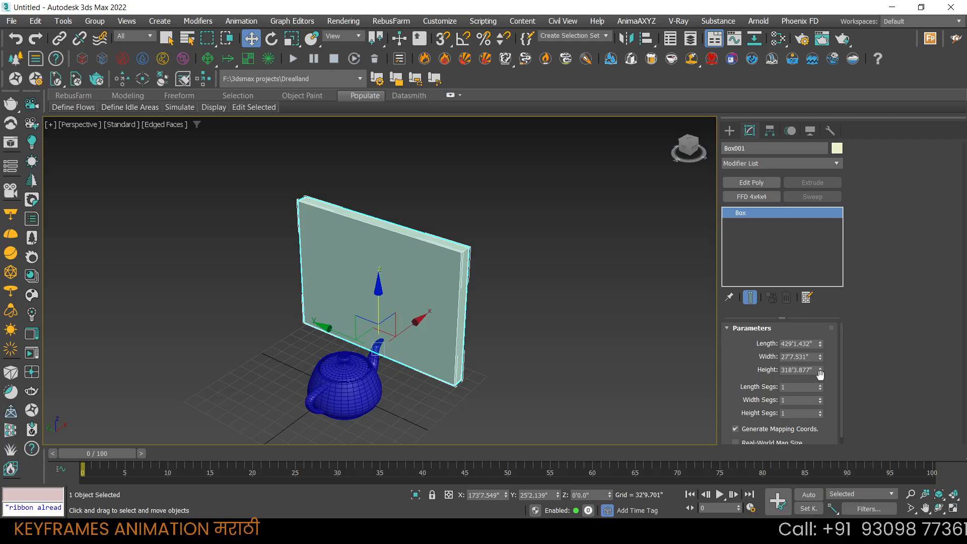
Set the box's height segments to 10 and raise its height to about 366'
{"action": "left_click_drag", "start_coordinate": [821, 412], "coordinate": [820, 412]}
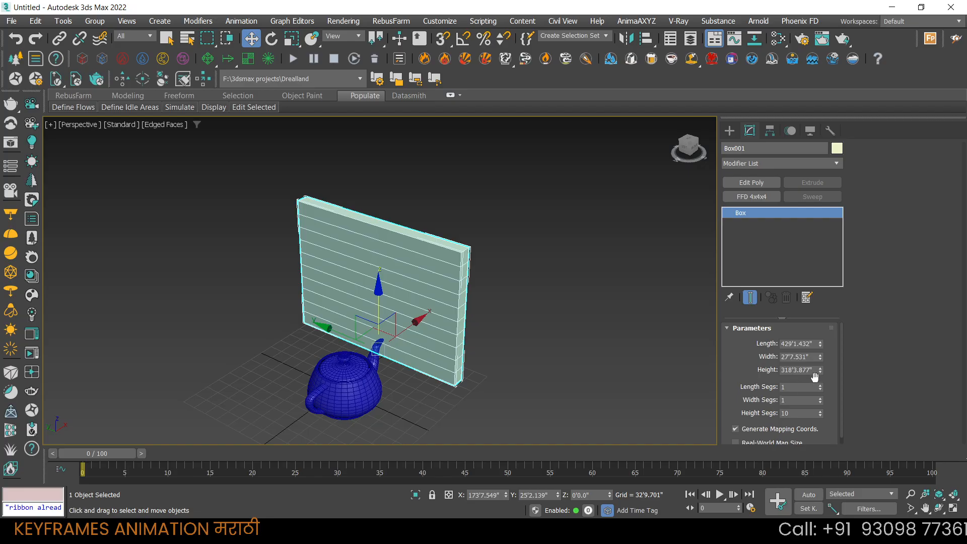
{"action": "left_click_drag", "start_coordinate": [820, 368], "coordinate": [820, 368]}
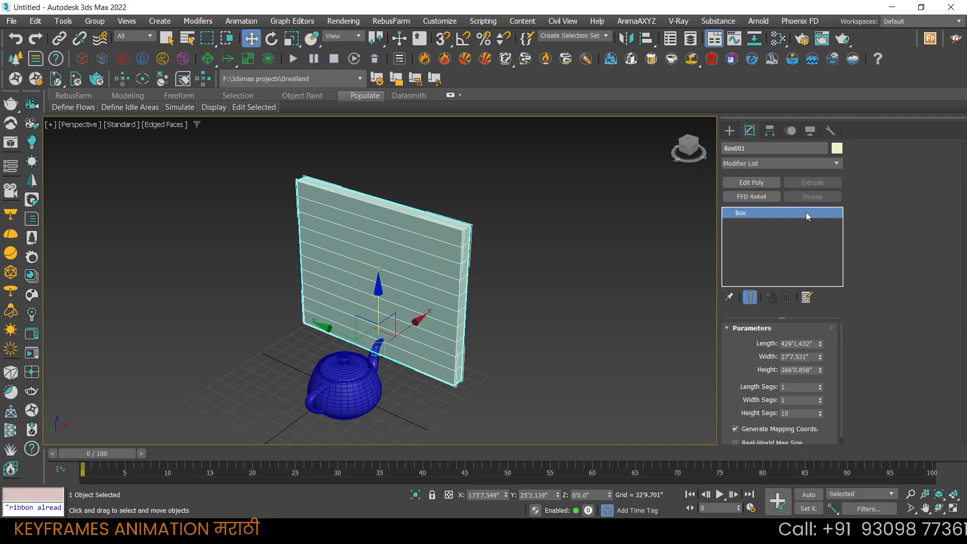
Apply a Bend modifier to the box with an angle of 170 on the Z axis, forming an arch
{"action": "left_click", "coordinate": [773, 169]}
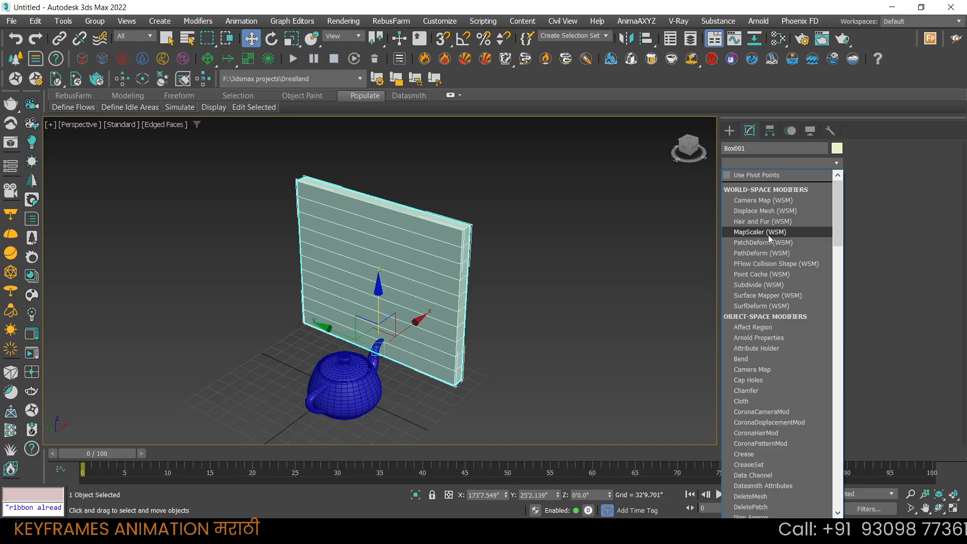
{"action": "key", "text": "b"}
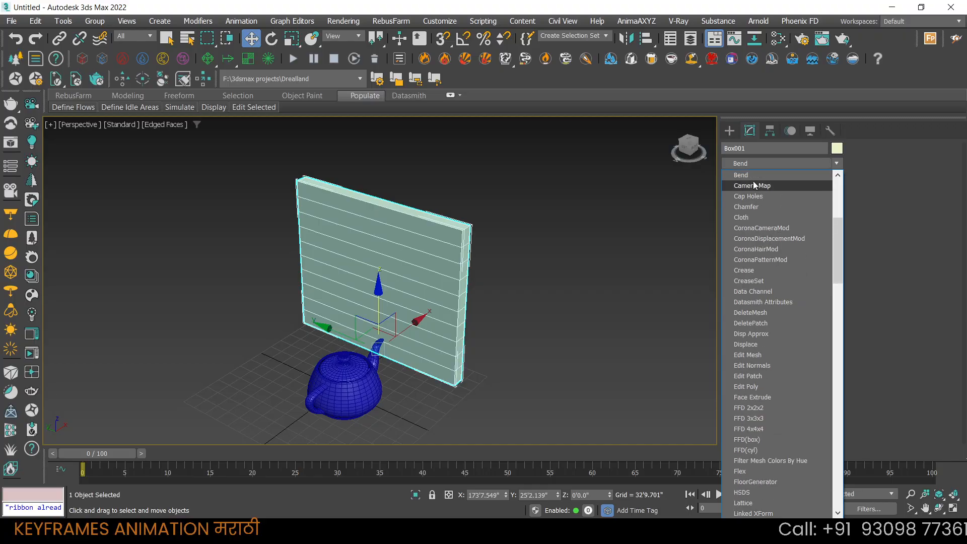
{"action": "left_click", "coordinate": [752, 175]}
{"action": "left_click_drag", "start_coordinate": [813, 350], "coordinate": [822, 167]}
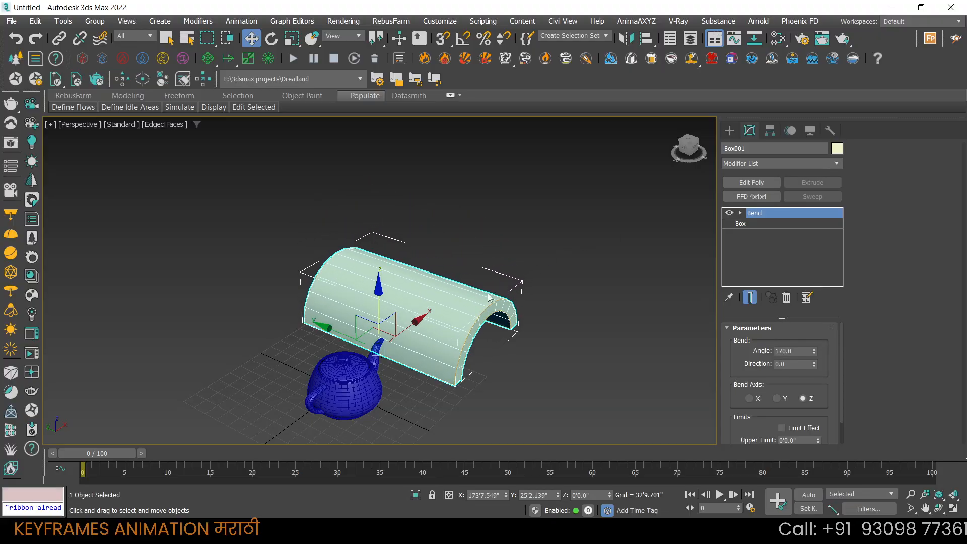
{"action": "middle_click_drag", "start_coordinate": [485, 342], "coordinate": [427, 350], "text": "alt"}
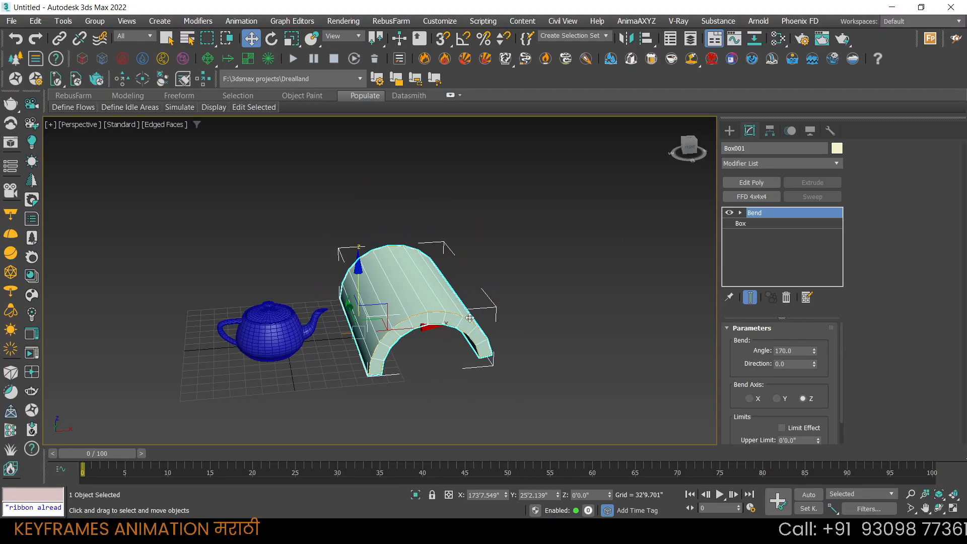
Return to the base box beneath the Bend modifier, reduce its height segments to 2, and inspect the bent shape from a low angle
{"action": "left_click", "coordinate": [746, 223]}
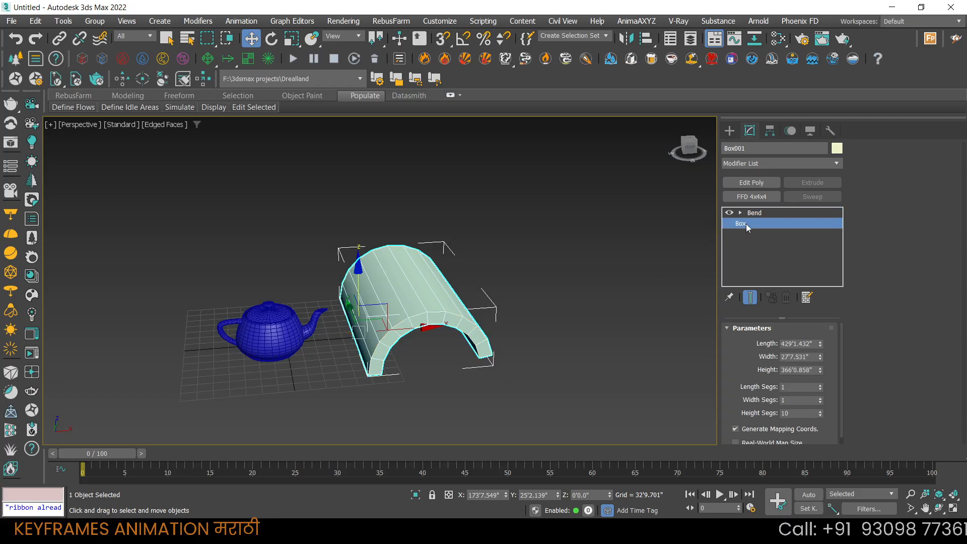
{"action": "left_click", "coordinate": [820, 415]}
{"action": "left_click", "coordinate": [820, 416]}
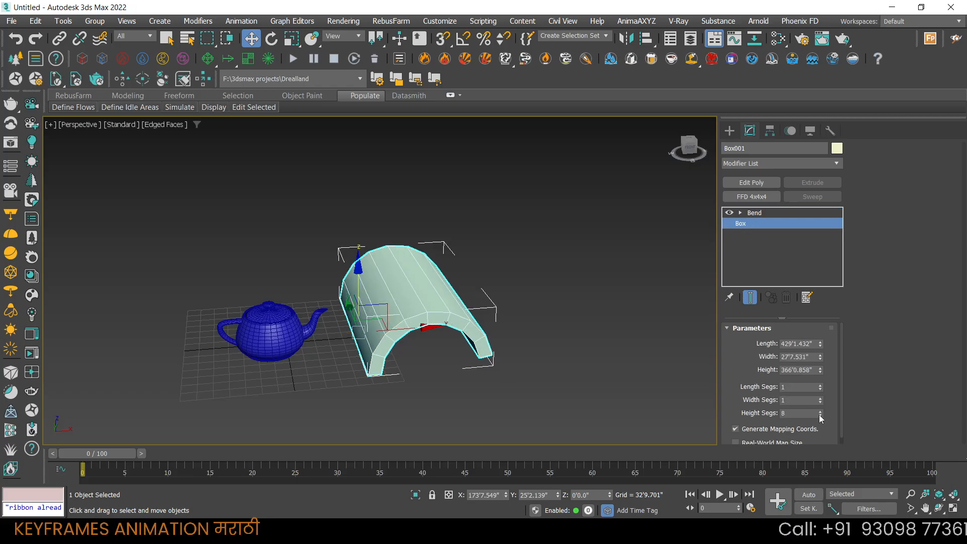
{"action": "left_click", "coordinate": [820, 416]}
{"action": "left_click", "coordinate": [820, 416]}
{"action": "left_click", "coordinate": [820, 415]}
{"action": "left_click", "coordinate": [820, 415]}
{"action": "left_click", "coordinate": [820, 416]}
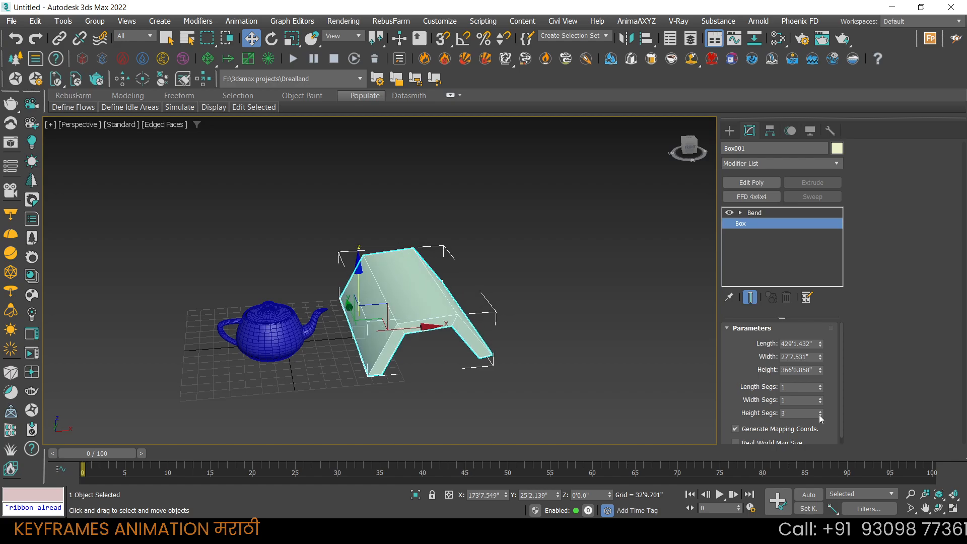
{"action": "left_click", "coordinate": [820, 416]}
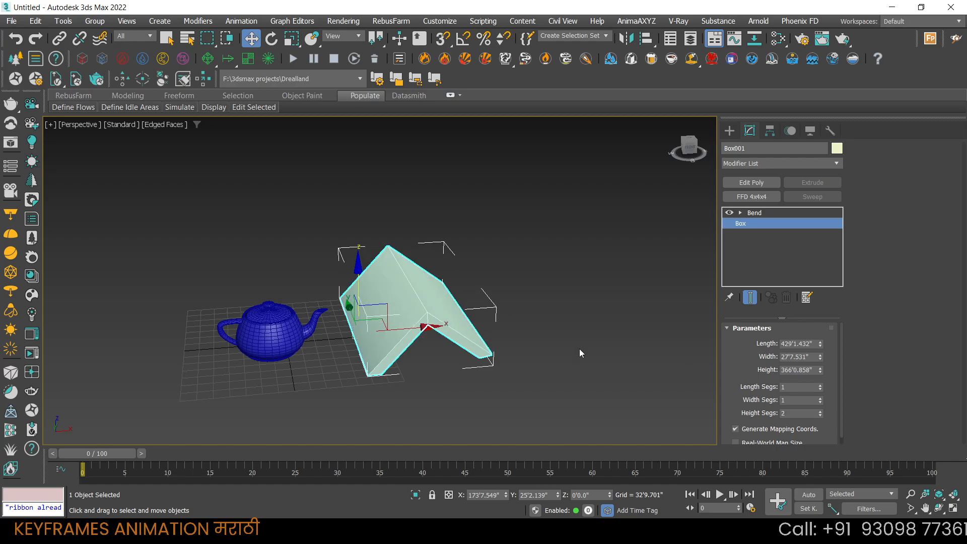
{"action": "middle_click_drag", "start_coordinate": [471, 351], "coordinate": [436, 311], "text": "alt"}
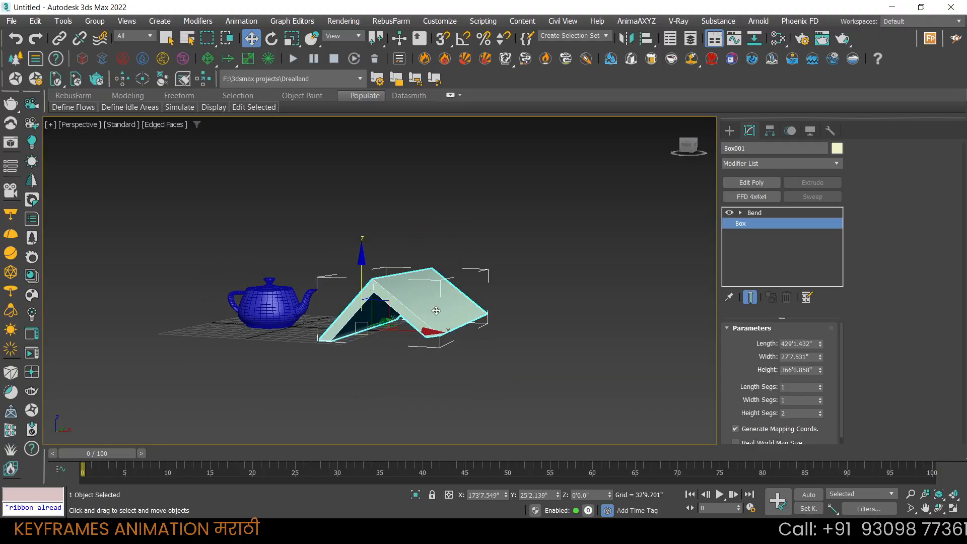
Increase the base box's height segments to 26 and inspect the arch from several angles
{"action": "left_click", "coordinate": [821, 412]}
{"action": "left_click_drag", "start_coordinate": [821, 412], "coordinate": [821, 400]}
{"action": "middle_click_drag", "start_coordinate": [392, 309], "coordinate": [431, 316], "text": "alt"}
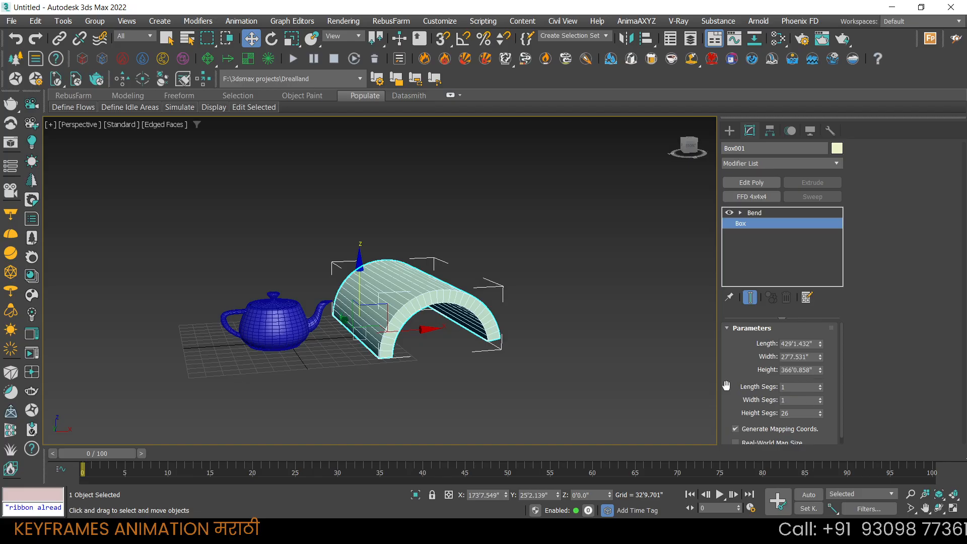
{"action": "middle_click_drag", "start_coordinate": [482, 314], "coordinate": [462, 354], "text": "alt"}
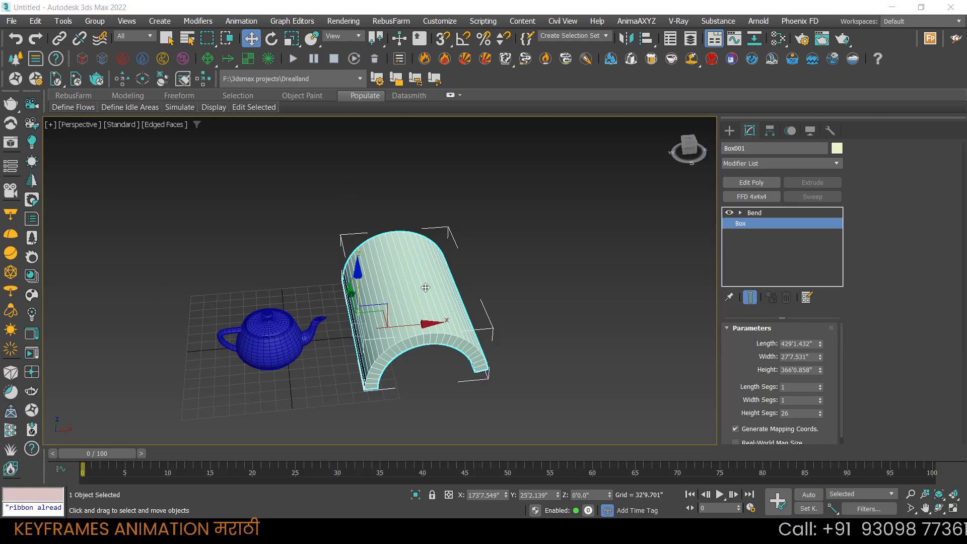
{"action": "middle_click_drag", "start_coordinate": [425, 288], "coordinate": [403, 302], "text": "alt"}
Create a sphere with a radius of about 186' in front of the arch
{"action": "left_click", "coordinate": [730, 131]}
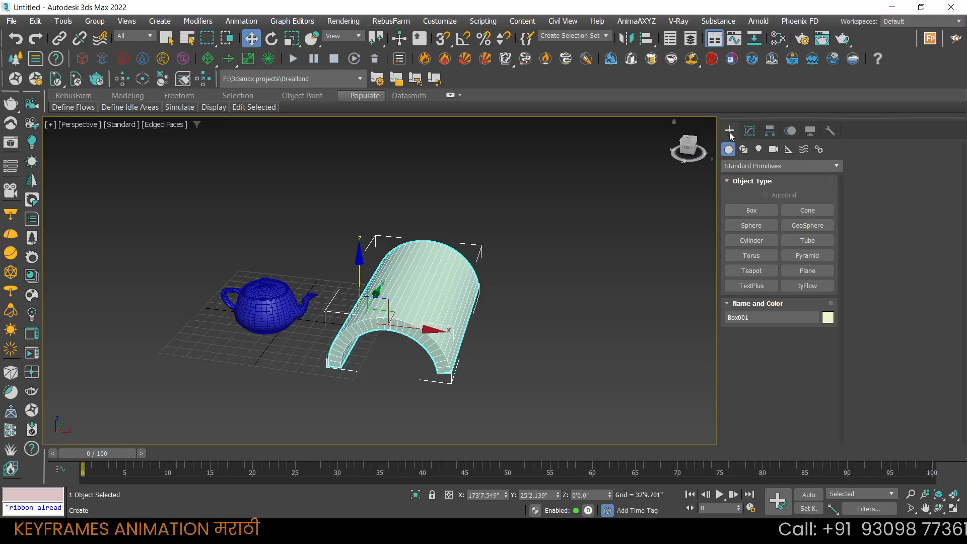
{"action": "scroll", "coordinate": [373, 349], "scroll_direction": "down", "scroll_amount": 2}
{"action": "middle_click_drag", "start_coordinate": [379, 362], "coordinate": [436, 357], "text": "alt"}
{"action": "middle_click_drag", "start_coordinate": [436, 356], "coordinate": [369, 327]}
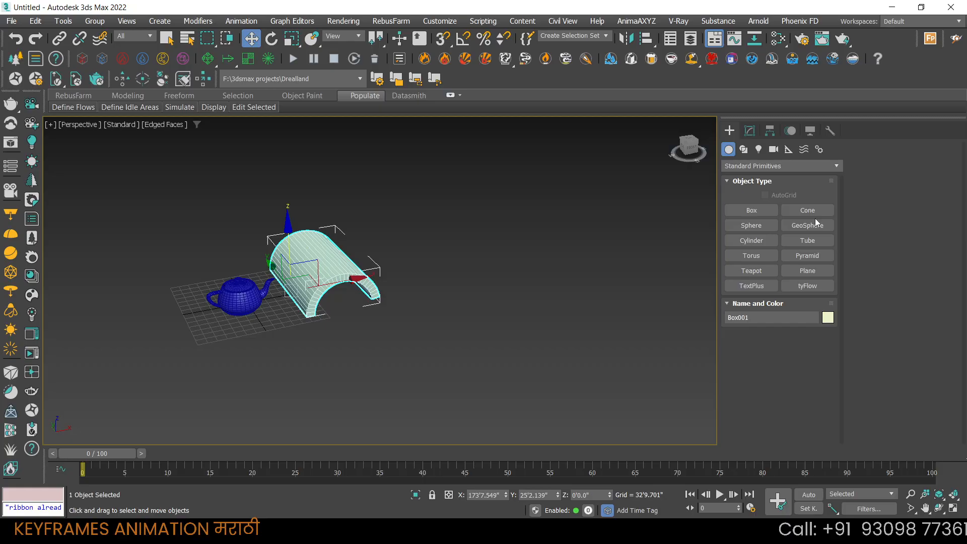
{"action": "left_click", "coordinate": [754, 227]}
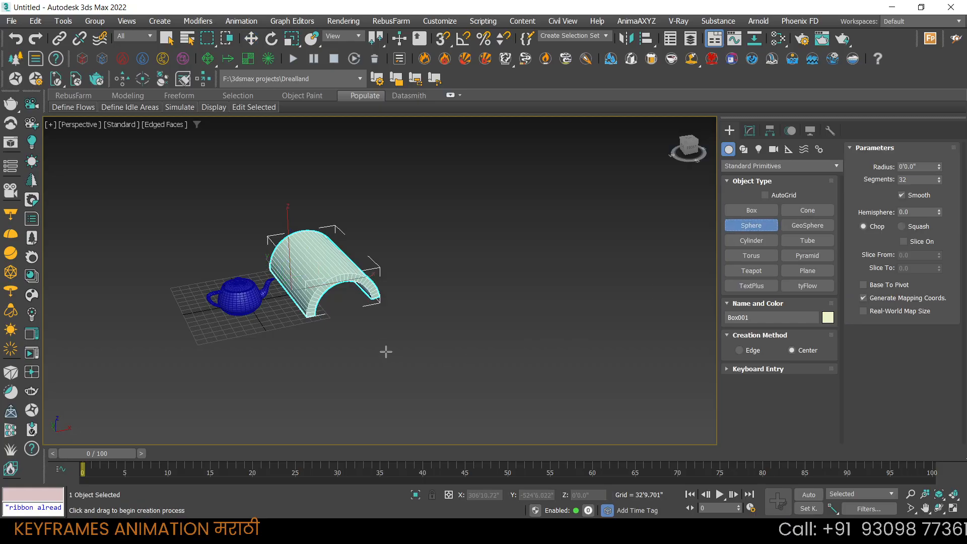
{"action": "left_click_drag", "start_coordinate": [380, 342], "coordinate": [443, 380]}
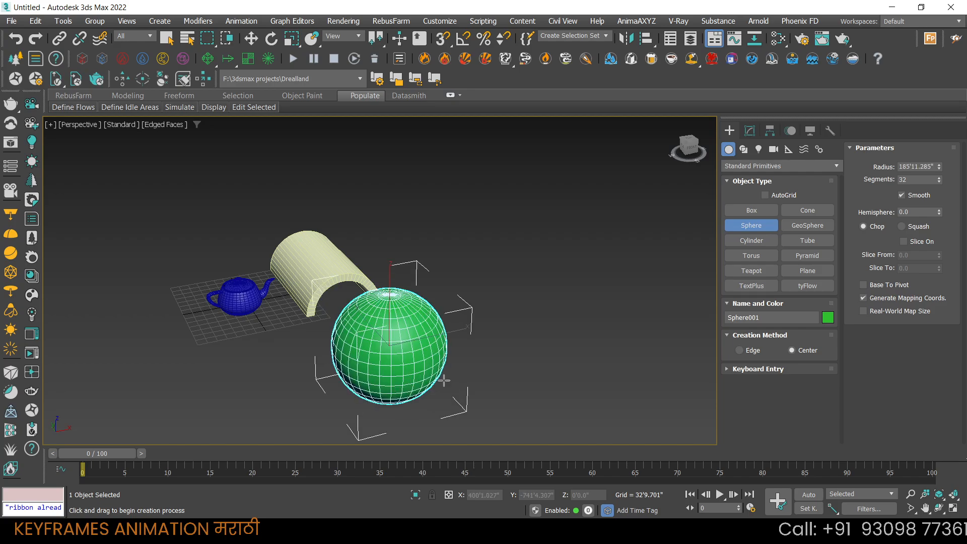
{"action": "middle_click_drag", "start_coordinate": [413, 360], "coordinate": [397, 320]}
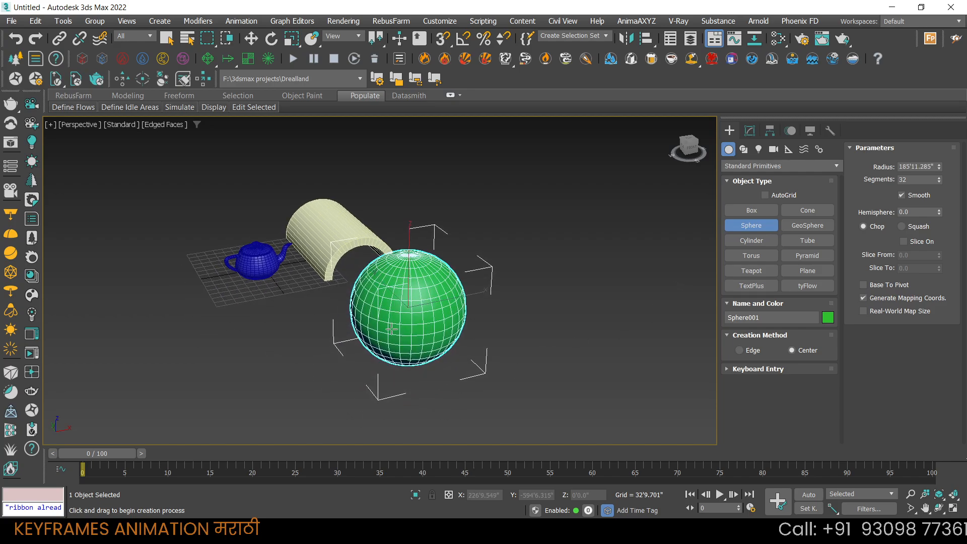
Create an upright cylinder in front of the teapot, with a radius of about 117' and a height of about 507'
{"action": "left_click", "coordinate": [751, 240]}
{"action": "left_click_drag", "start_coordinate": [237, 341], "coordinate": [250, 358]}
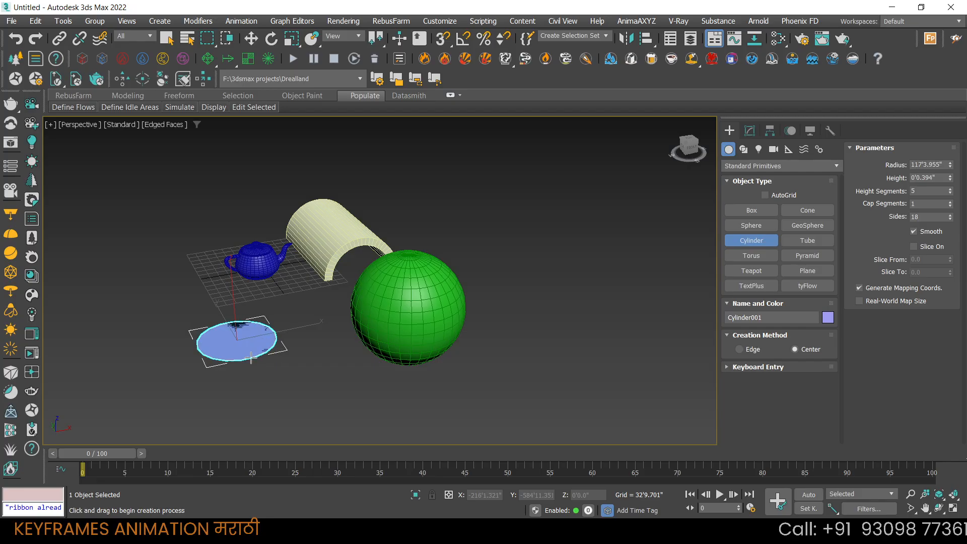
{"action": "left_click", "coordinate": [250, 240]}
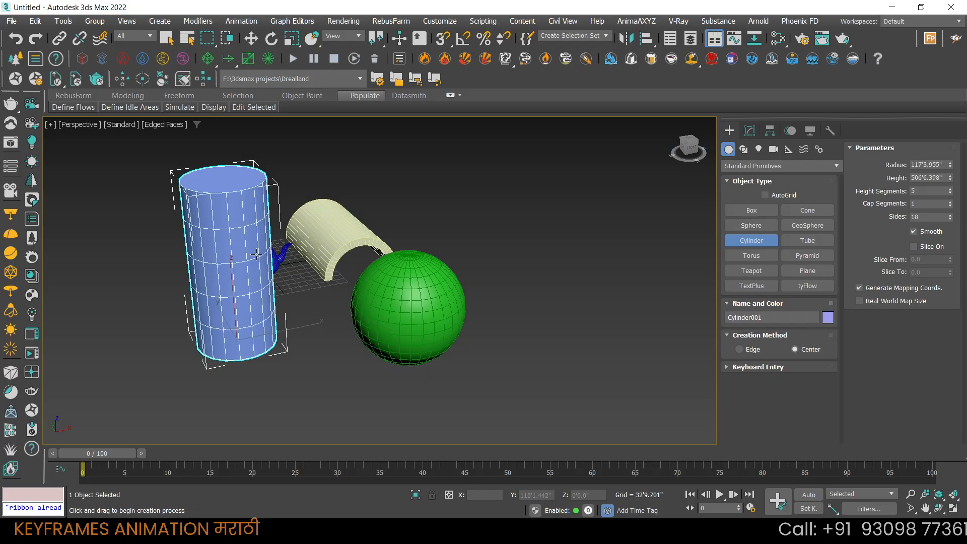
Create a thin upright box about 308' wide, 13' long and 239' high in front of the sphere, and reset its height segments to 1
{"action": "left_click", "coordinate": [757, 214]}
{"action": "middle_click_drag", "start_coordinate": [415, 354], "coordinate": [367, 285]}
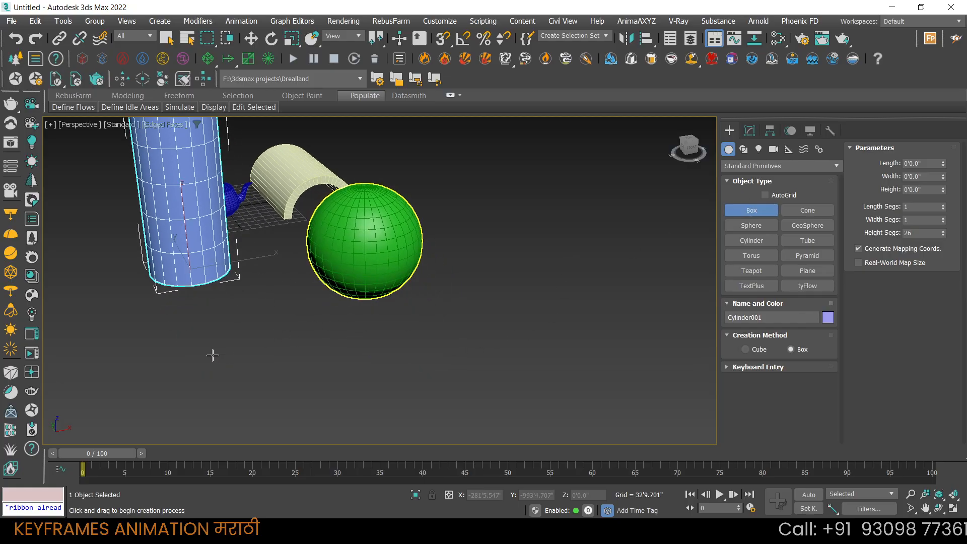
{"action": "left_click_drag", "start_coordinate": [213, 355], "coordinate": [332, 333]}
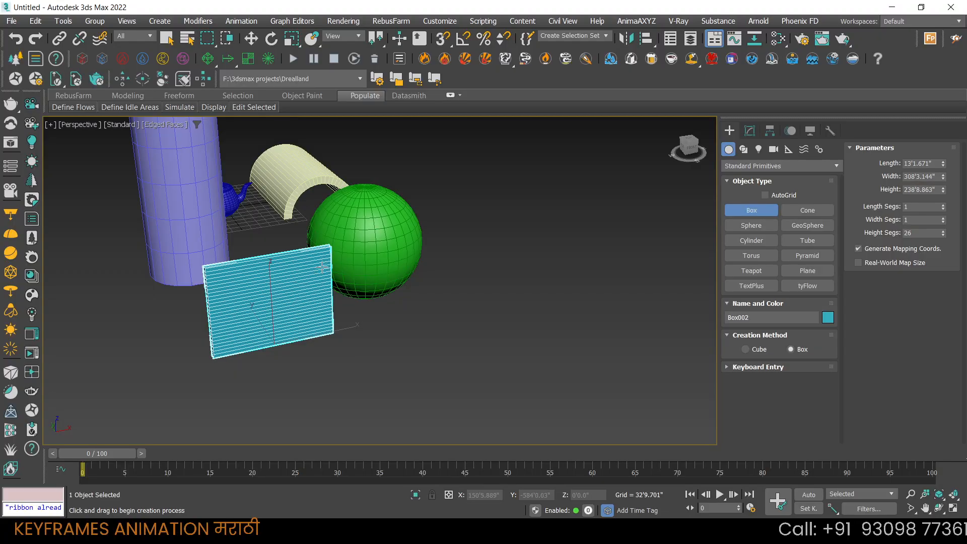
{"action": "left_click", "coordinate": [750, 130]}
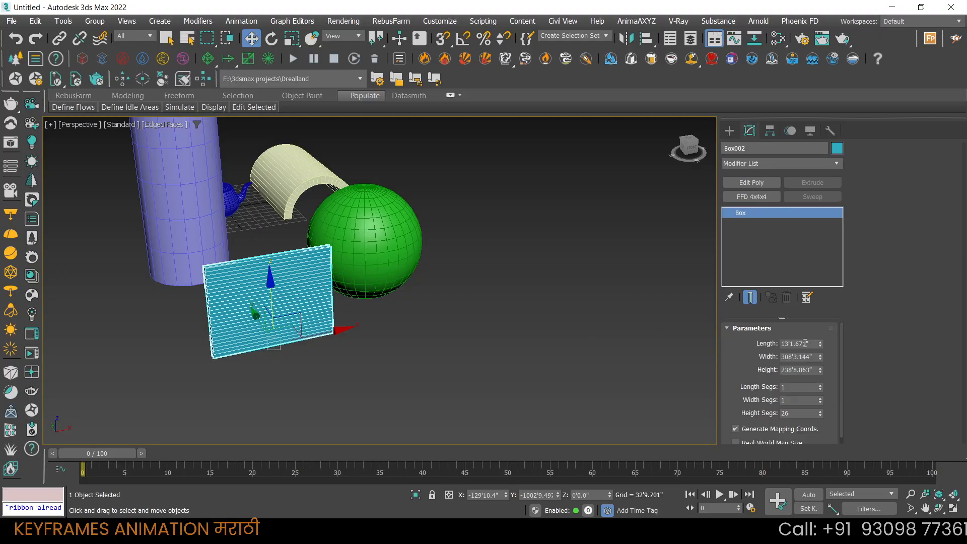
{"action": "right_click", "coordinate": [820, 413]}
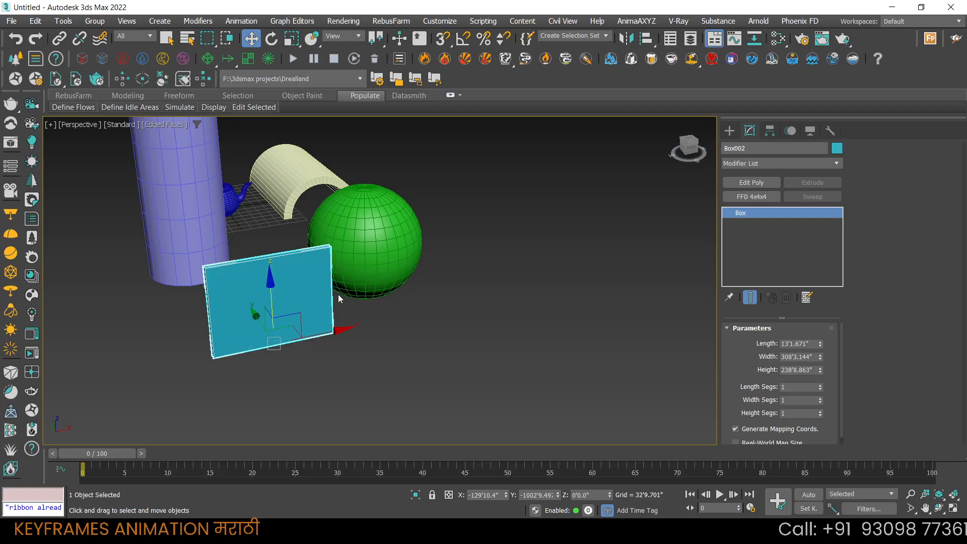
{"action": "middle_click_drag", "start_coordinate": [337, 294], "coordinate": [384, 361]}
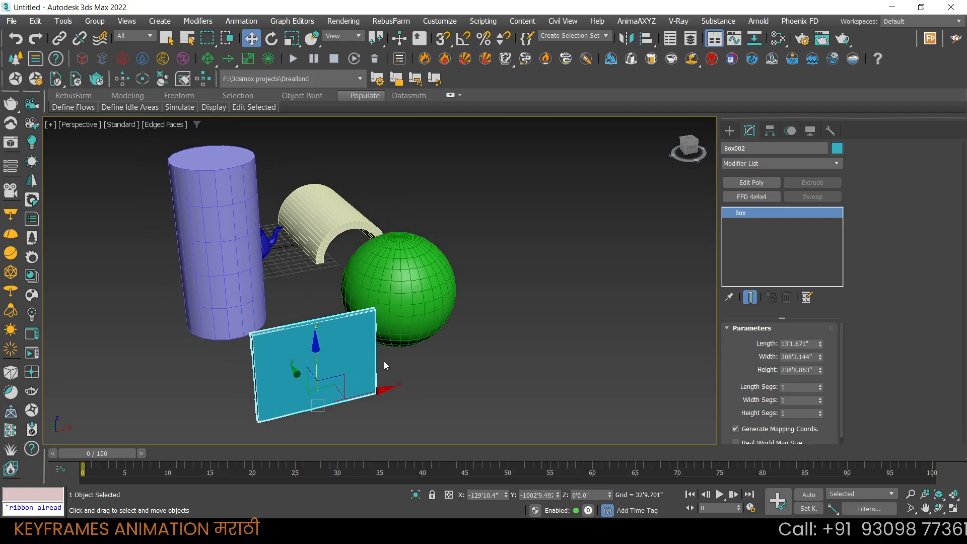
{"action": "left_click", "coordinate": [730, 130]}
{"action": "mouse_move", "coordinate": [385, 389]}
{"action": "middle_mouse_down", "text": "alt"}
{"action": "mouse_move", "coordinate": [410, 390]}
{"action": "mouse_move", "coordinate": [398, 402]}
{"action": "middle_mouse_up", "text": "alt"}
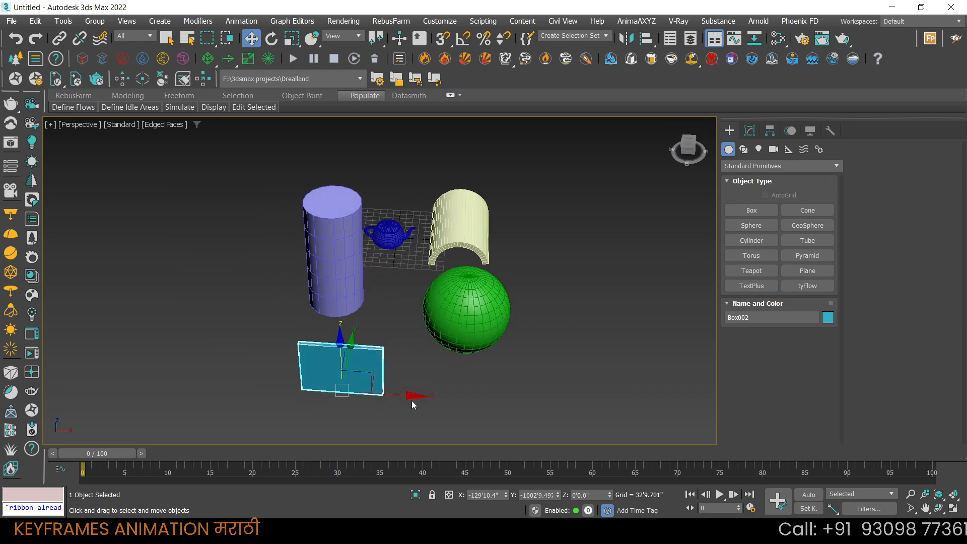
{"action": "left_click_drag", "start_coordinate": [412, 400], "coordinate": [494, 417], "text": "shift"}
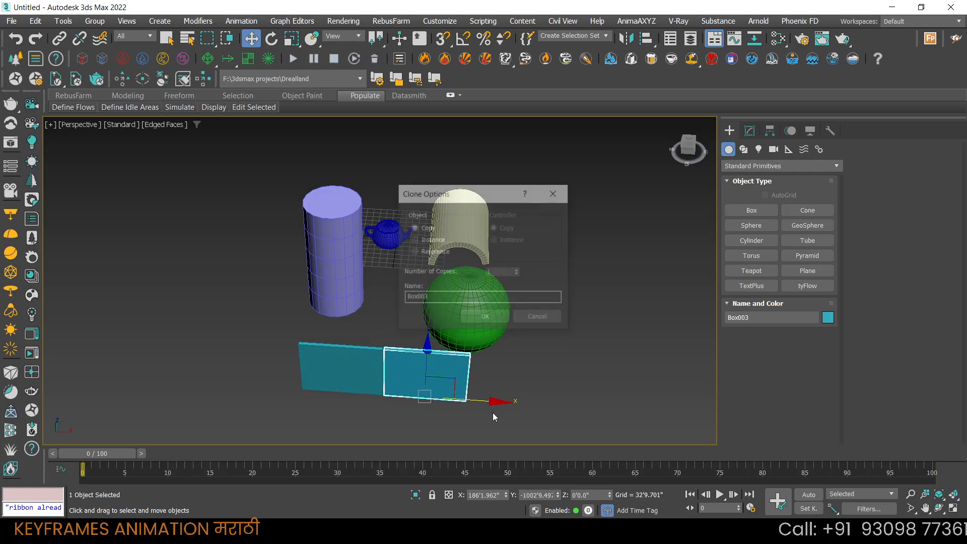
{"action": "left_click", "coordinate": [539, 317]}
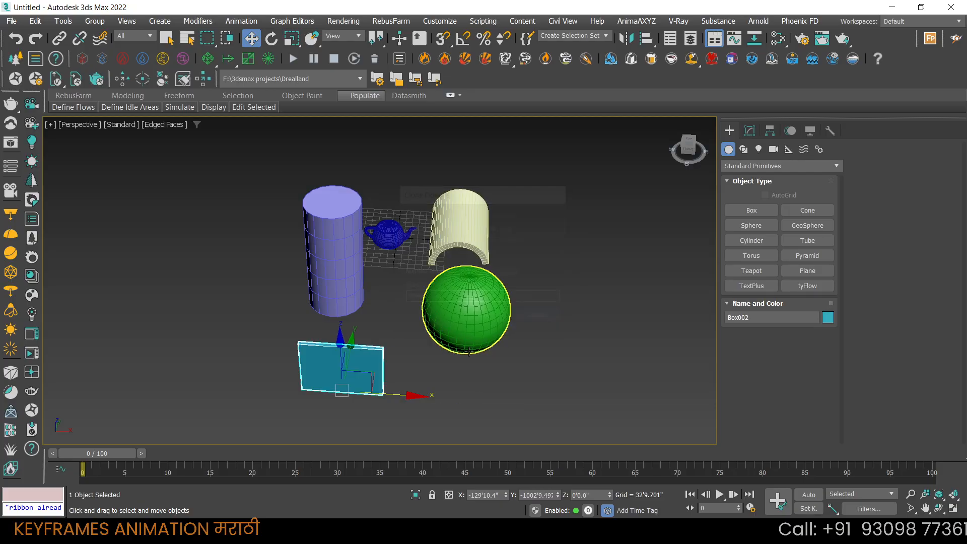
Clone the thin box edge to edge along the X axis as 6 independent copies, forming a continuous wall
{"action": "scroll", "coordinate": [391, 388], "scroll_direction": "up", "scroll_amount": 5}
{"action": "mouse_move", "coordinate": [293, 414]}
{"action": "left_mouse_down"}
{"action": "mouse_move", "coordinate": [516, 432]}
{"action": "mouse_move", "coordinate": [577, 455]}
{"action": "left_mouse_up"}
{"action": "key", "text": "ctrl+z"}
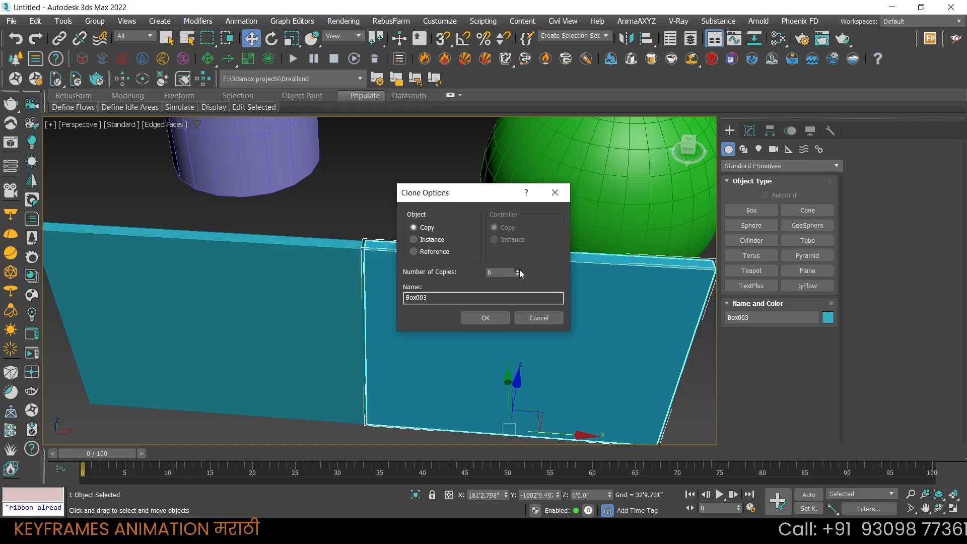
{"action": "left_click", "coordinate": [485, 317]}
{"action": "scroll", "coordinate": [565, 356], "scroll_direction": "down", "scroll_amount": 5}
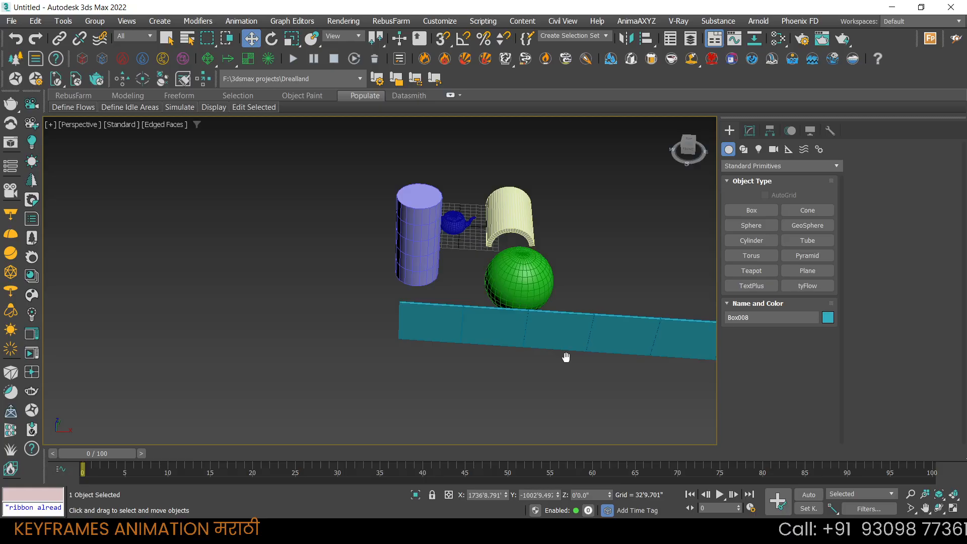
{"action": "mouse_move", "coordinate": [565, 357]}
{"action": "middle_mouse_down"}
{"action": "mouse_move", "coordinate": [308, 349]}
{"action": "mouse_move", "coordinate": [443, 353]}
{"action": "middle_mouse_up"}
{"action": "scroll", "coordinate": [244, 328], "scroll_direction": "up", "scroll_amount": 6}
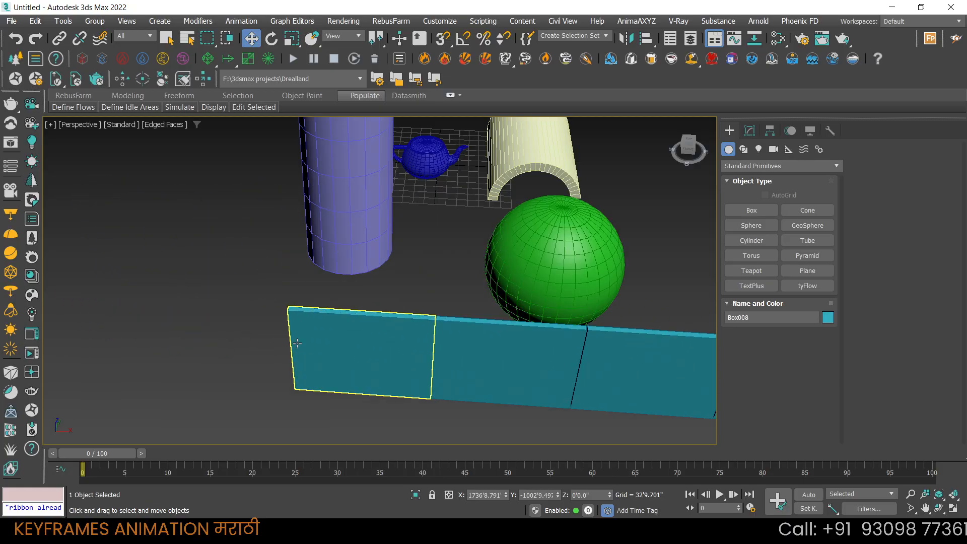
{"action": "scroll", "coordinate": [375, 329], "scroll_direction": "down", "scroll_amount": 5}
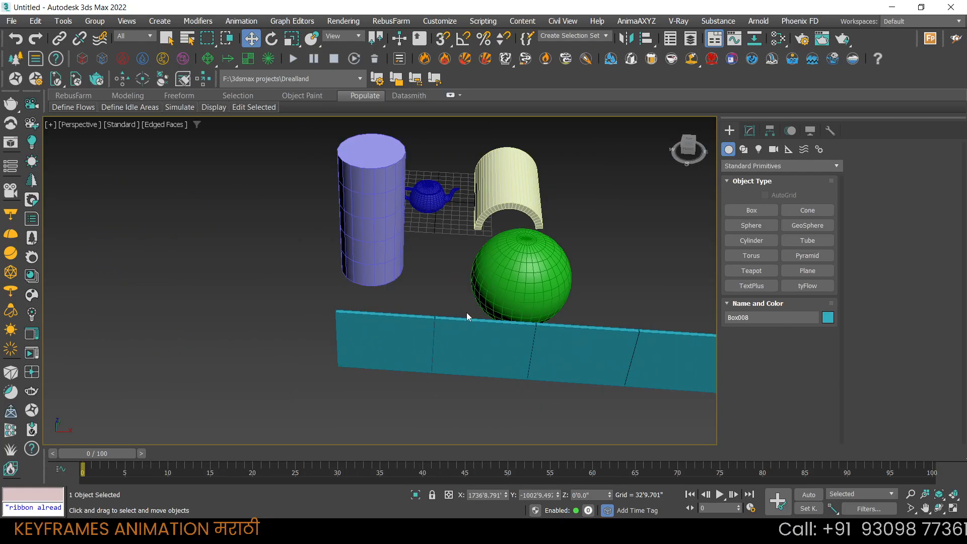
Try rotating the cylinder freely about the Y axis to lay it horizontal, and undo the rotations
{"action": "left_click", "coordinate": [387, 238]}
{"action": "right_click", "coordinate": [373, 244]}
{"action": "left_click", "coordinate": [392, 260]}
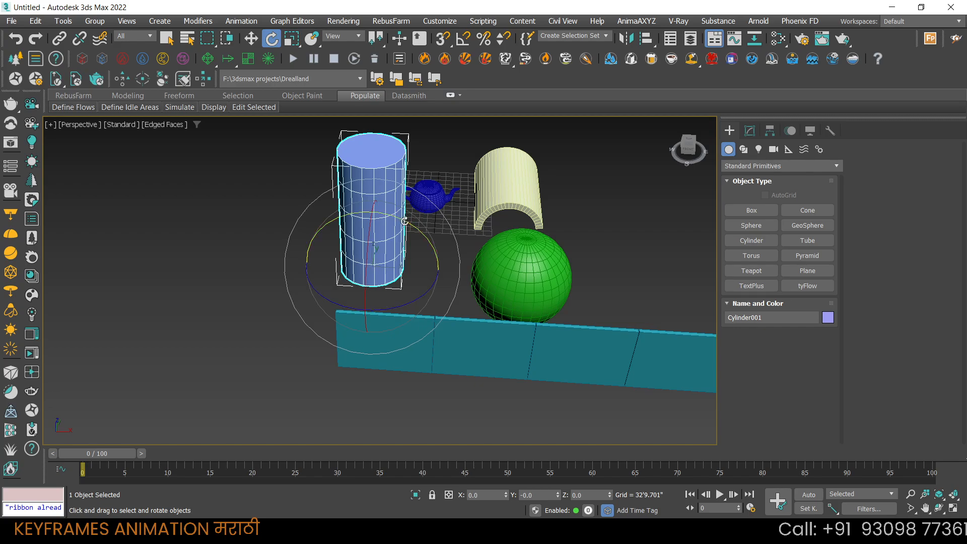
{"action": "left_click_drag", "start_coordinate": [399, 217], "coordinate": [467, 285]}
{"action": "key", "text": "ctrl+z"}
{"action": "left_click_drag", "start_coordinate": [410, 227], "coordinate": [470, 292]}
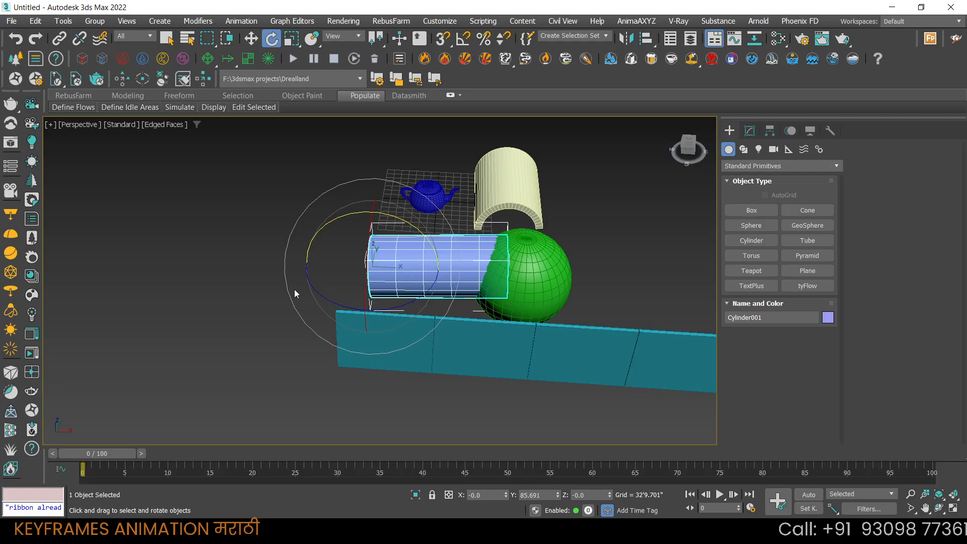
{"action": "key", "text": "ctrl+z"}
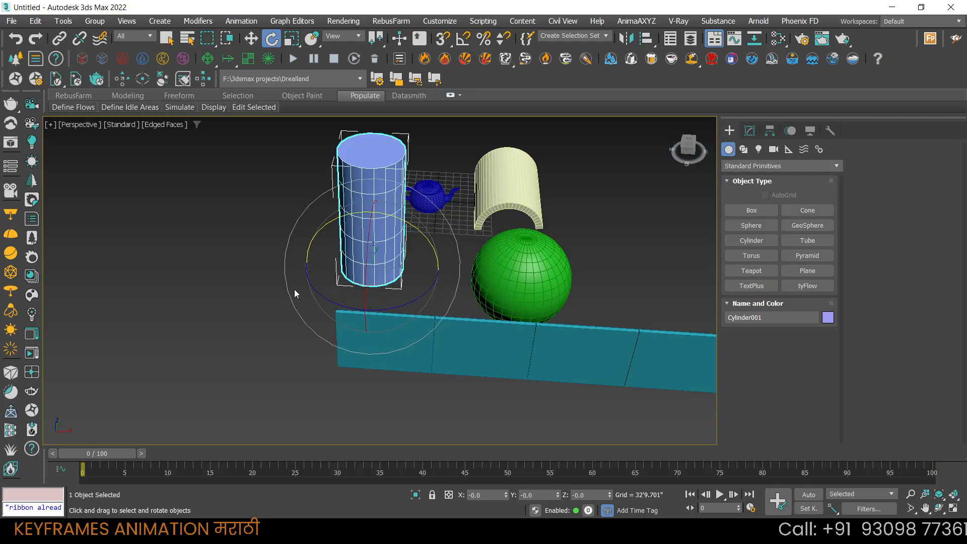
Turn on angle snap, rotate the cylinder 90 degrees about the Y axis, and reduce its radius to about 12'11"
{"action": "left_click", "coordinate": [466, 44]}
{"action": "left_click_drag", "start_coordinate": [386, 217], "coordinate": [426, 244]}
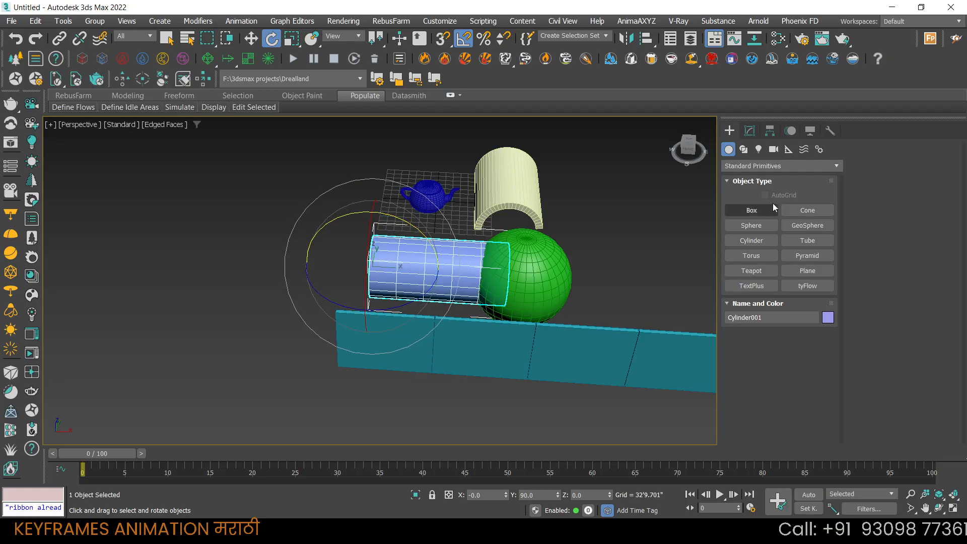
{"action": "left_click", "coordinate": [750, 130]}
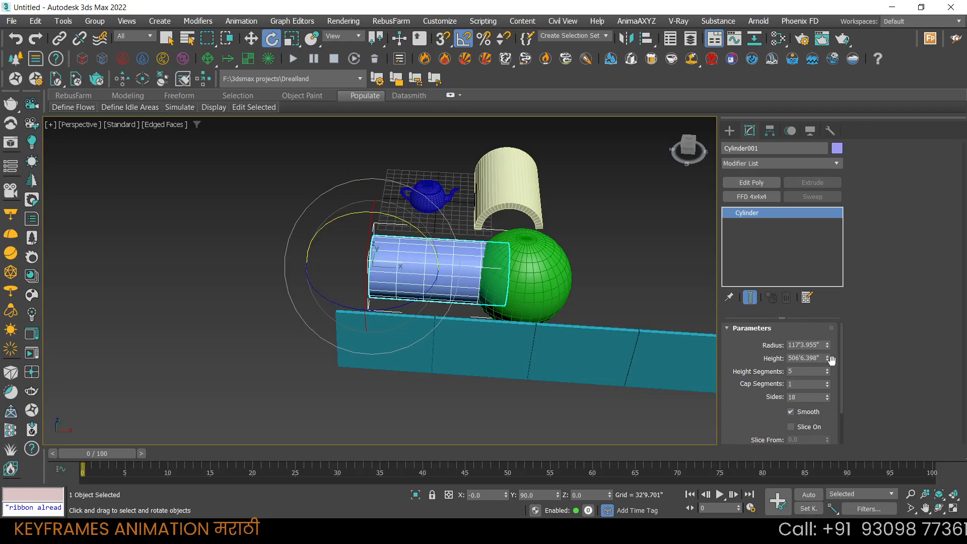
{"action": "left_click_drag", "start_coordinate": [827, 345], "coordinate": [836, 390]}
{"action": "middle_click_drag", "start_coordinate": [388, 302], "coordinate": [337, 359], "text": "alt"}
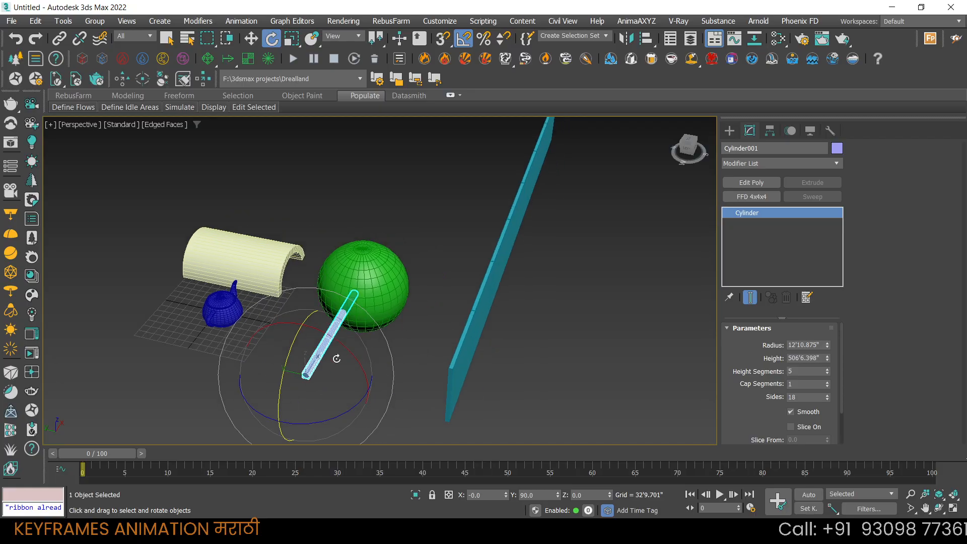
Place the cylinder against the end face of the first wall box near its upper corner with Select and Place
{"action": "right_click", "coordinate": [337, 358]}
{"action": "left_click", "coordinate": [343, 340]}
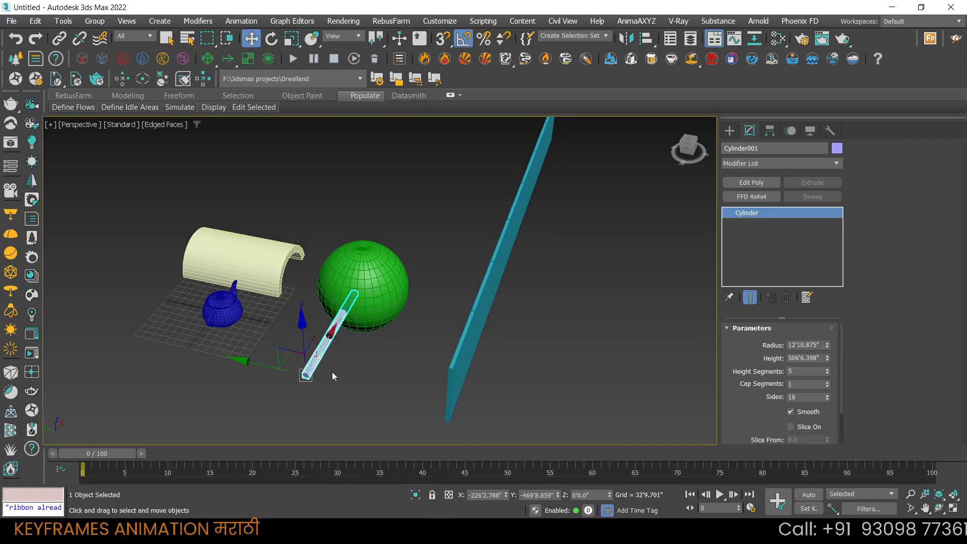
{"action": "left_click", "coordinate": [313, 40]}
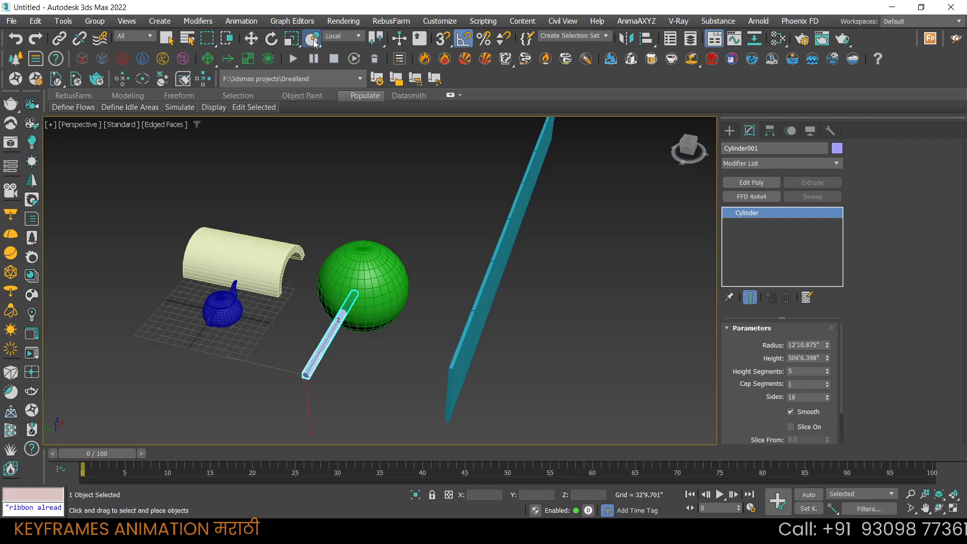
{"action": "left_click_drag", "start_coordinate": [308, 371], "coordinate": [450, 376]}
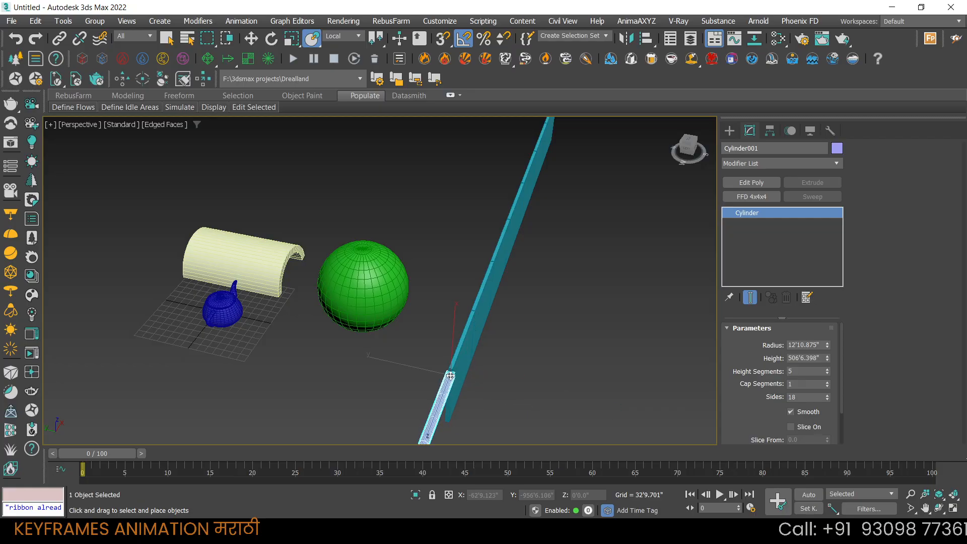
{"action": "scroll", "coordinate": [456, 369], "scroll_direction": "up", "scroll_amount": 5}
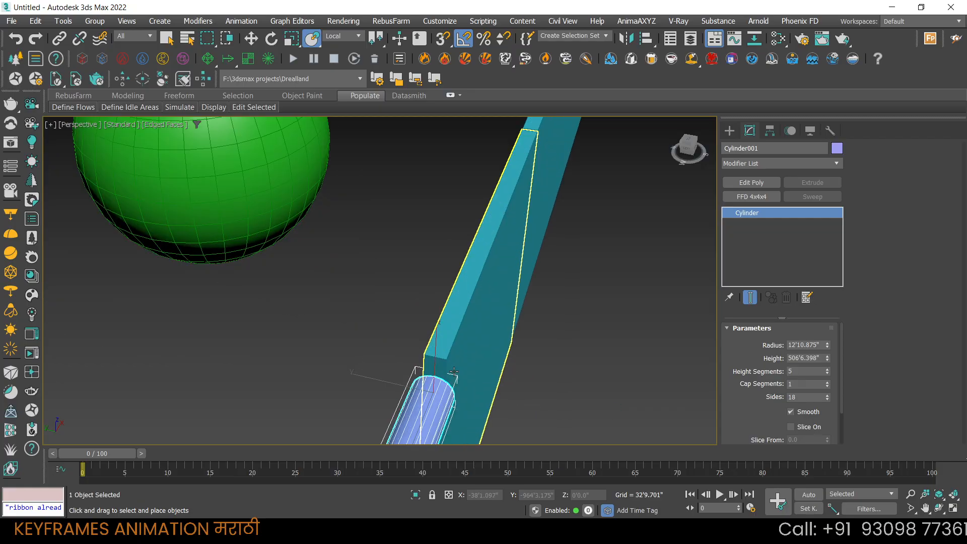
{"action": "scroll", "coordinate": [456, 369], "scroll_direction": "down", "scroll_amount": 2}
{"action": "middle_click_drag", "start_coordinate": [456, 370], "coordinate": [377, 181], "text": "alt"}
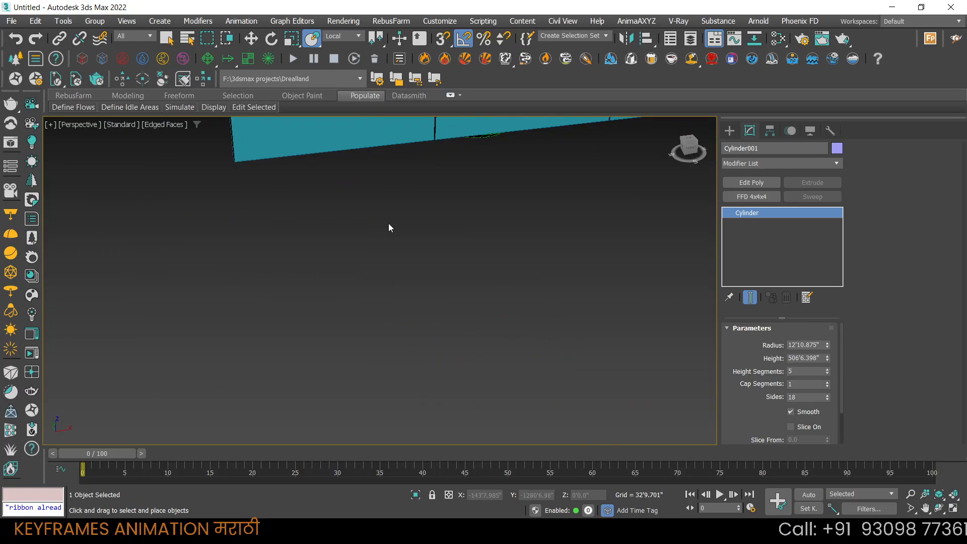
{"action": "middle_click_drag", "start_coordinate": [303, 207], "coordinate": [407, 350]}
{"action": "scroll", "coordinate": [374, 222], "scroll_direction": "up", "scroll_amount": 2}
{"action": "middle_click_drag", "start_coordinate": [375, 223], "coordinate": [413, 321]}
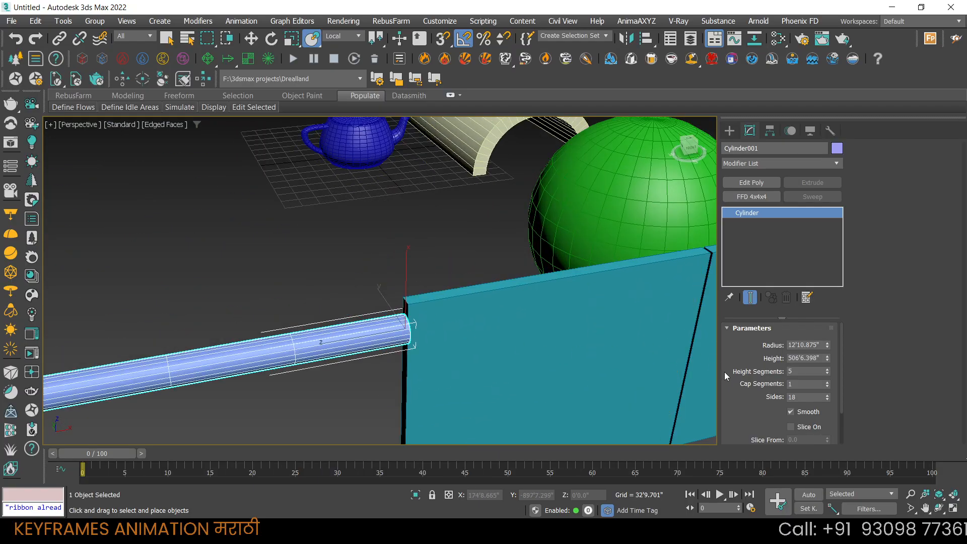
Reduce the cylinder's radius to about 4'9" and activate the Move tool for it
{"action": "left_click_drag", "start_coordinate": [828, 346], "coordinate": [832, 377]}
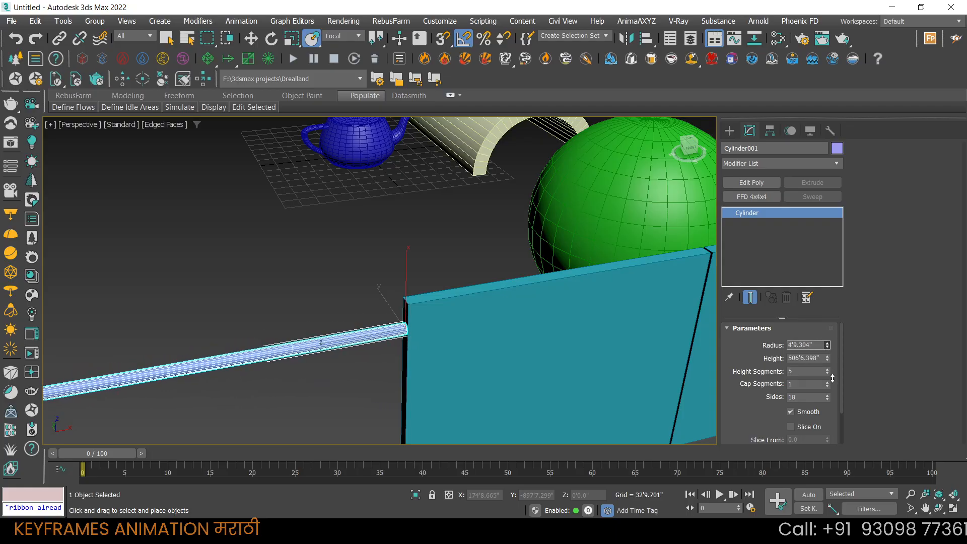
{"action": "scroll", "coordinate": [328, 335], "scroll_direction": "down", "scroll_amount": 2}
{"action": "right_click", "coordinate": [326, 333]}
{"action": "left_click", "coordinate": [335, 341]}
{"action": "scroll", "coordinate": [335, 356], "scroll_direction": "down", "scroll_amount": 2}
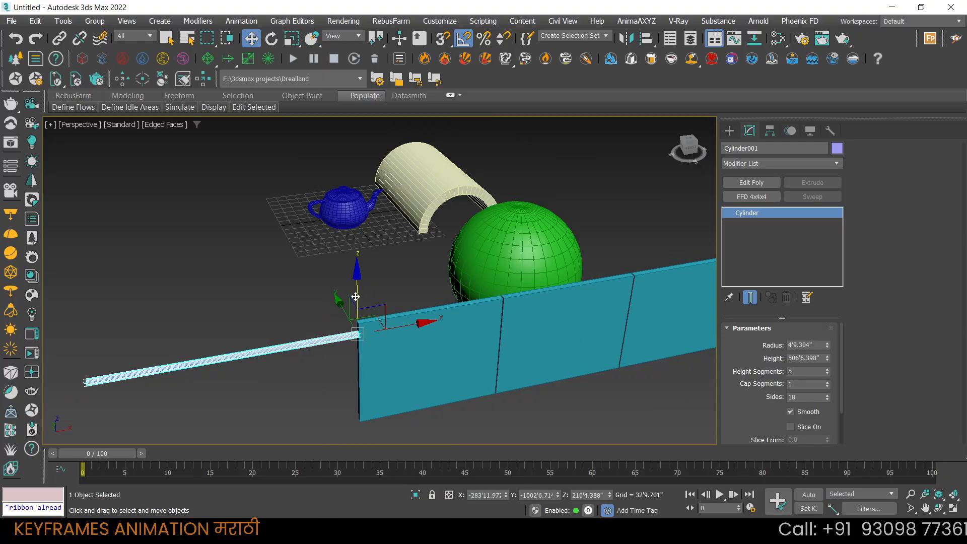
Raise the cylinder along Z to the top edge of the first wall box and slide it along X over the wall
{"action": "left_click_drag", "start_coordinate": [360, 296], "coordinate": [361, 283]}
{"action": "scroll", "coordinate": [356, 304], "scroll_direction": "up", "scroll_amount": 2}
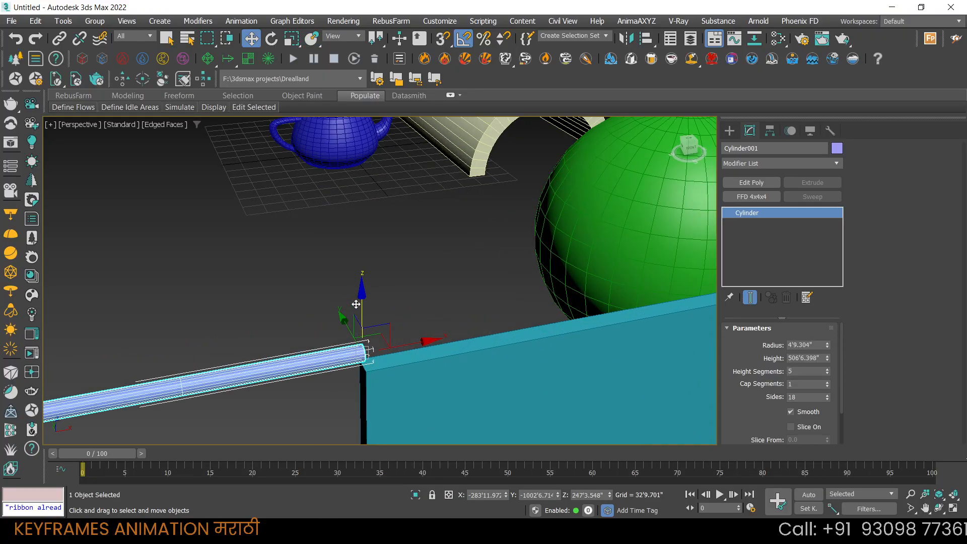
{"action": "scroll", "coordinate": [394, 348], "scroll_direction": "up", "scroll_amount": 2}
{"action": "left_click_drag", "start_coordinate": [368, 356], "coordinate": [578, 319]}
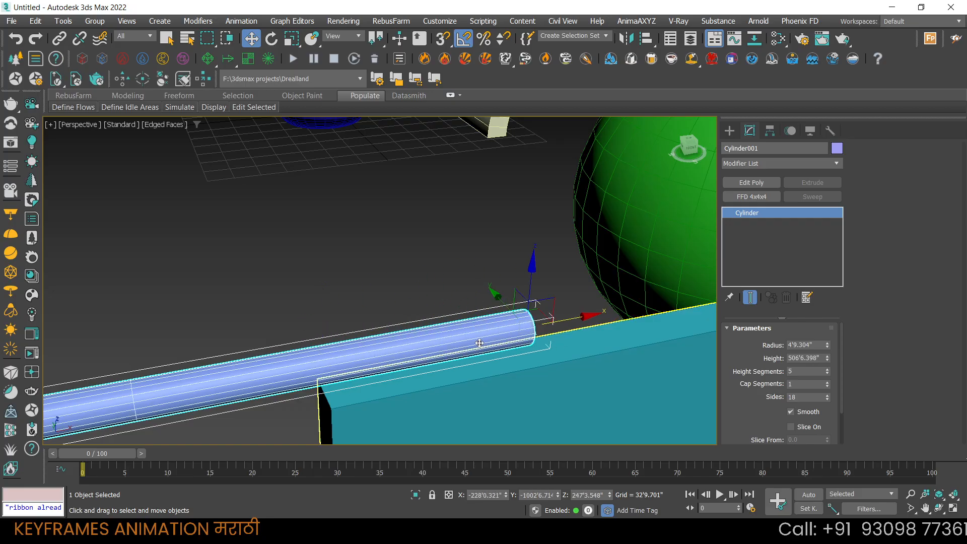
{"action": "scroll", "coordinate": [273, 362], "scroll_direction": "down", "scroll_amount": 3}
{"action": "scroll", "coordinate": [274, 362], "scroll_direction": "down", "scroll_amount": 5}
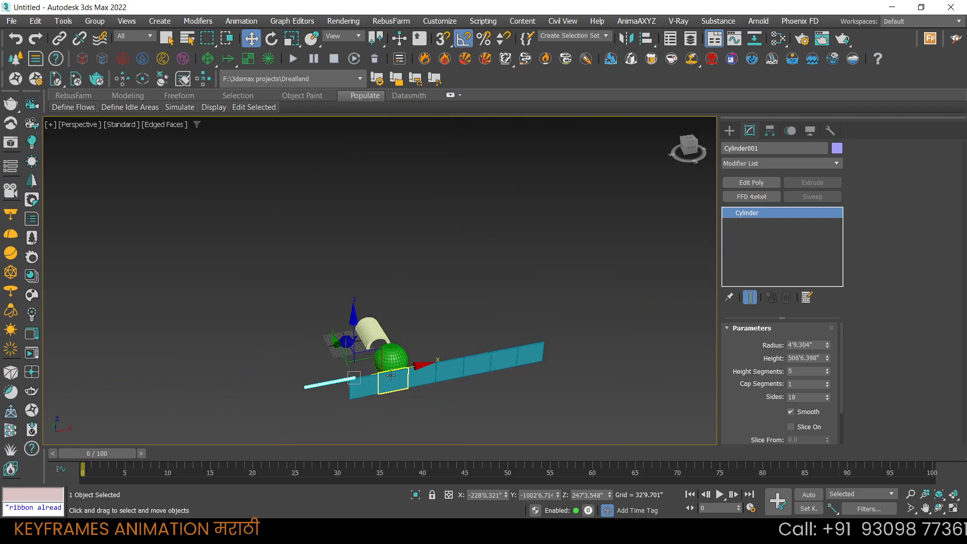
Lengthen the cylinder to a height of about 1372'8" and move it along X until its end meets the far end of the wall
{"action": "left_click_drag", "start_coordinate": [826, 358], "coordinate": [827, 342]}
{"action": "left_click_drag", "start_coordinate": [415, 364], "coordinate": [539, 344]}
{"action": "scroll", "coordinate": [539, 347], "scroll_direction": "up", "scroll_amount": 4}
{"action": "scroll", "coordinate": [540, 347], "scroll_direction": "up", "scroll_amount": 2}
{"action": "middle_click_drag", "start_coordinate": [546, 341], "coordinate": [504, 310]}
{"action": "scroll", "coordinate": [530, 348], "scroll_direction": "up", "scroll_amount": 4}
{"action": "left_click_drag", "start_coordinate": [524, 281], "coordinate": [642, 327]}
{"action": "scroll", "coordinate": [565, 336], "scroll_direction": "down", "scroll_amount": 5}
{"action": "middle_click_drag", "start_coordinate": [492, 362], "coordinate": [605, 361], "text": "alt"}
{"action": "scroll", "coordinate": [490, 345], "scroll_direction": "down", "scroll_amount": 3}
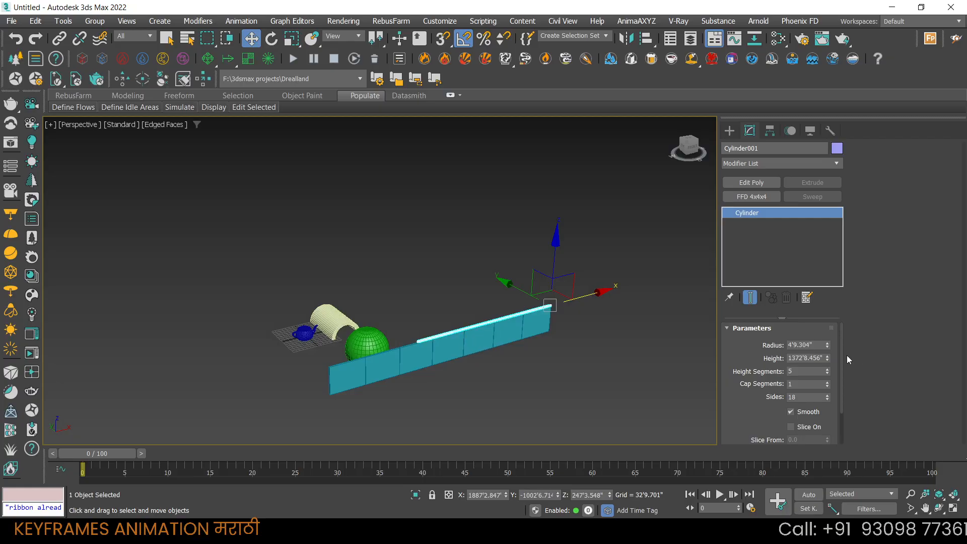
Increase the cylinder's height to about 2148'11" so it spans the full length of the wall
{"action": "mouse_move", "coordinate": [826, 358]}
{"action": "left_mouse_down"}
{"action": "mouse_move", "coordinate": [826, 332]}
{"action": "mouse_move", "coordinate": [831, 345]}
{"action": "left_mouse_up"}
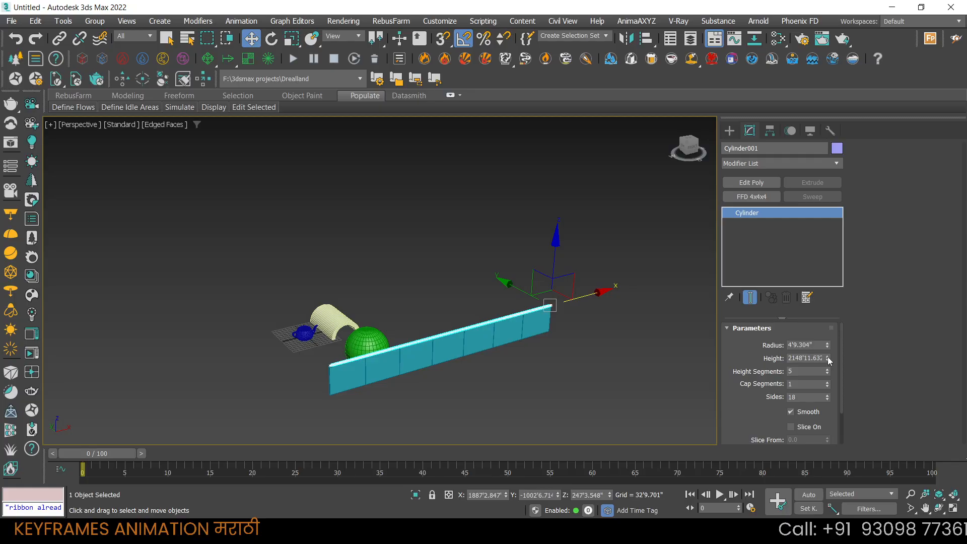
{"action": "scroll", "coordinate": [359, 357], "scroll_direction": "up", "scroll_amount": 5}
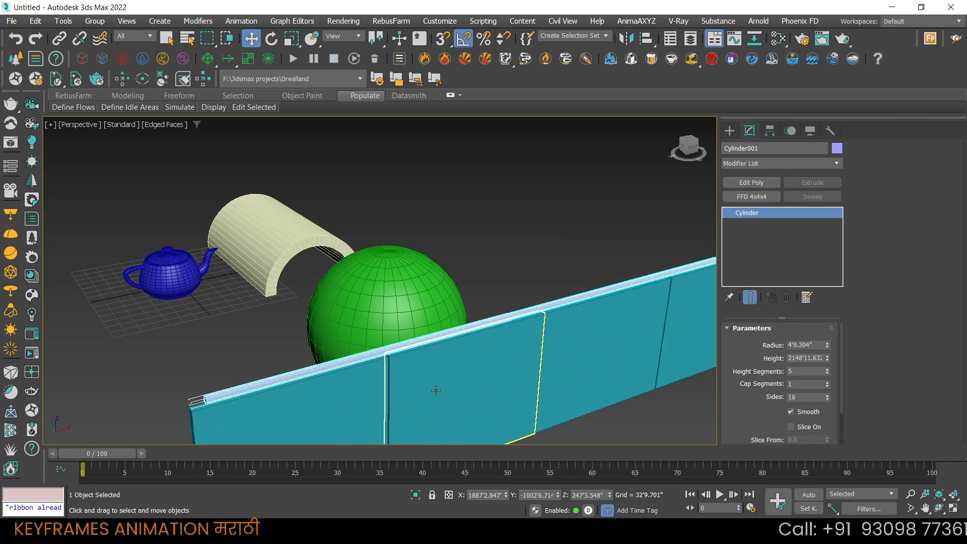
{"action": "scroll", "coordinate": [436, 391], "scroll_direction": "down", "scroll_amount": 3}
{"action": "middle_click_drag", "start_coordinate": [482, 380], "coordinate": [537, 353], "text": "alt"}
Deselect the cylinder, turn off edged faces in the viewport, and inspect the rail along the whole wall
{"action": "left_click", "coordinate": [569, 270]}
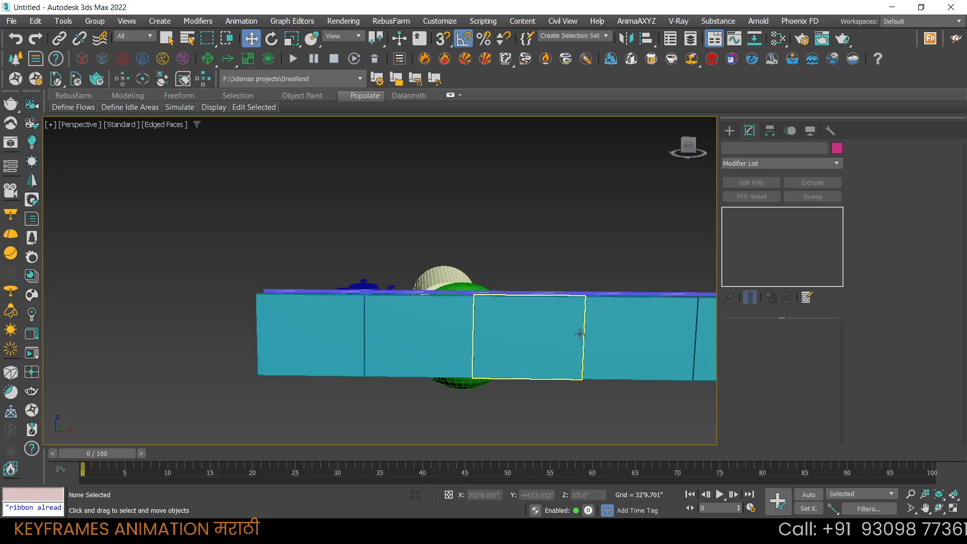
{"action": "scroll", "coordinate": [579, 334], "scroll_direction": "up", "scroll_amount": 4}
{"action": "key", "text": "F4"}
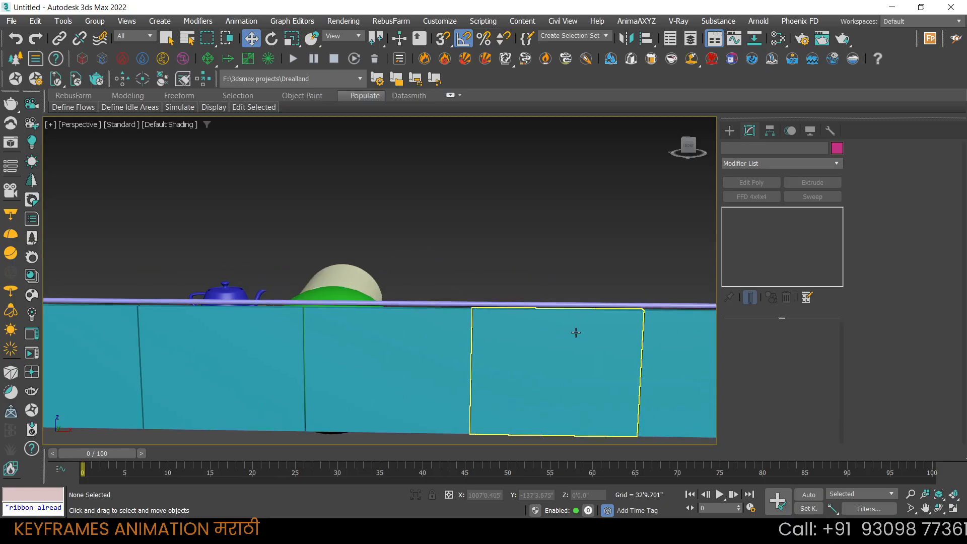
{"action": "middle_click_drag", "start_coordinate": [576, 333], "coordinate": [205, 318]}
{"action": "middle_click_drag", "start_coordinate": [601, 323], "coordinate": [143, 291]}
{"action": "scroll", "coordinate": [300, 338], "scroll_direction": "down", "scroll_amount": 4}
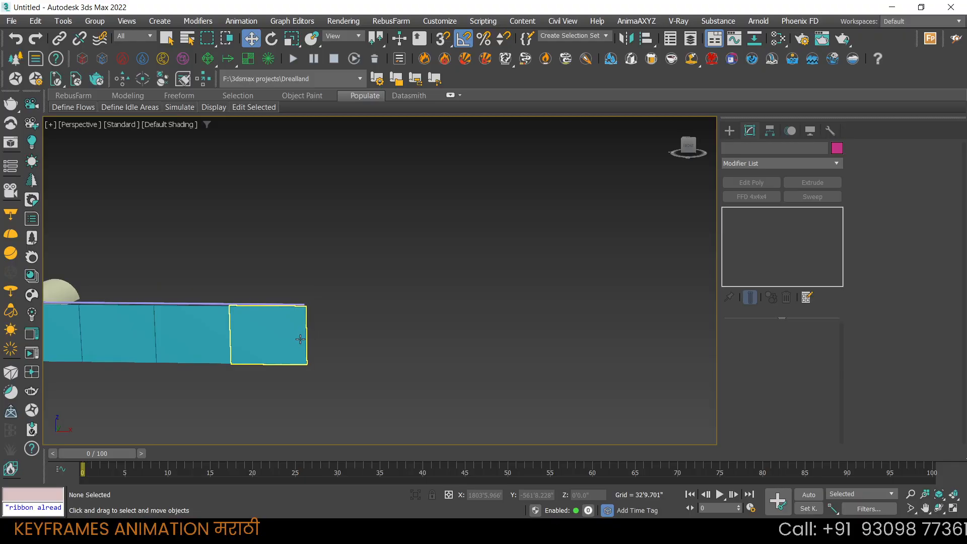
{"action": "middle_click_drag", "start_coordinate": [283, 337], "coordinate": [280, 354], "text": "alt"}
{"action": "middle_click_drag", "start_coordinate": [200, 371], "coordinate": [459, 346]}
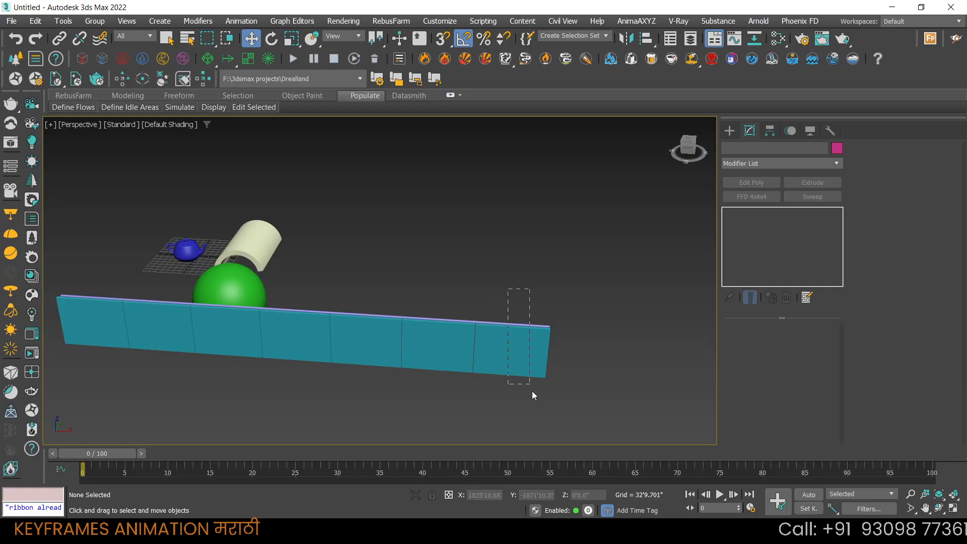
Practise region selection by selecting the cylinder together with the last wall box, and with the second-to-last box
{"action": "left_click_drag", "start_coordinate": [532, 392], "coordinate": [519, 413]}
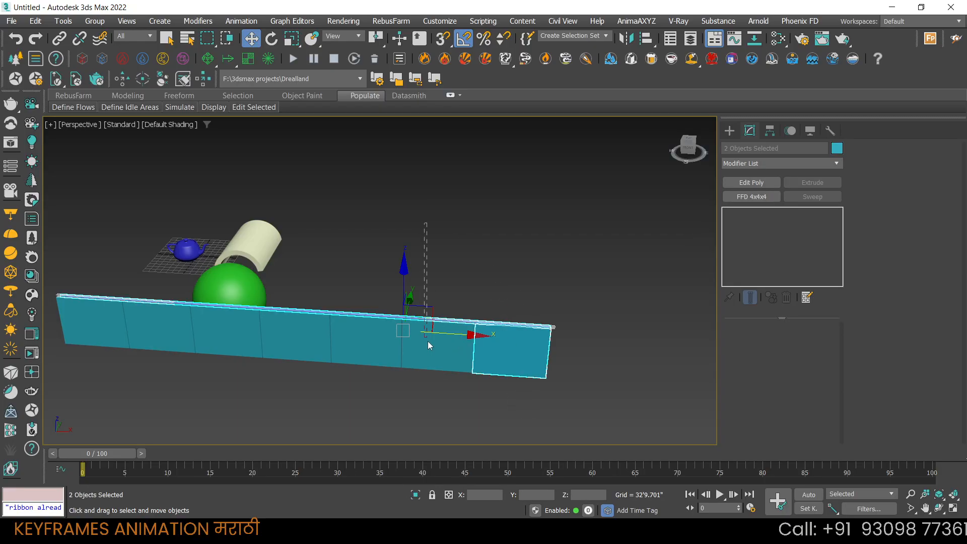
{"action": "left_click", "coordinate": [442, 386]}
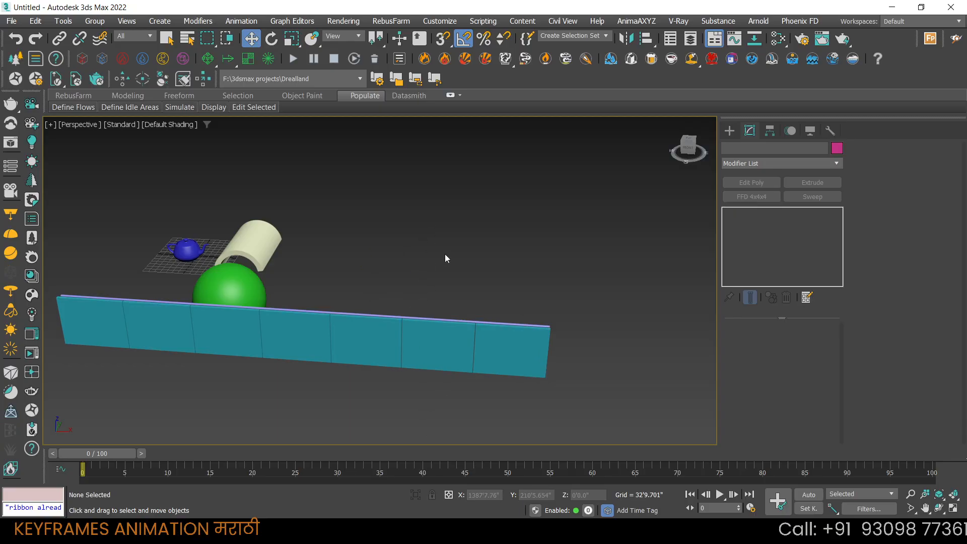
{"action": "left_click_drag", "start_coordinate": [446, 254], "coordinate": [456, 404]}
{"action": "left_click_drag", "start_coordinate": [526, 262], "coordinate": [530, 449]}
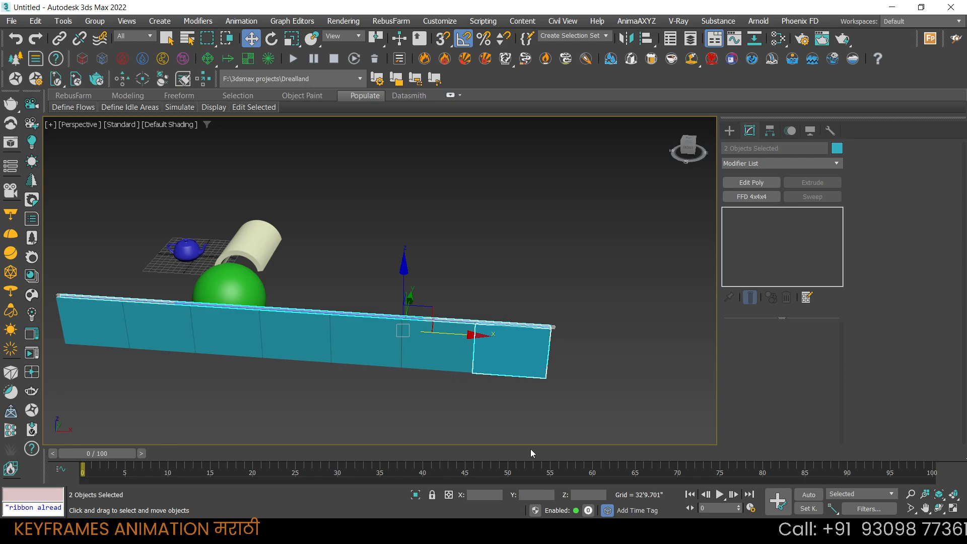
{"action": "left_click_drag", "start_coordinate": [442, 400], "coordinate": [416, 264]}
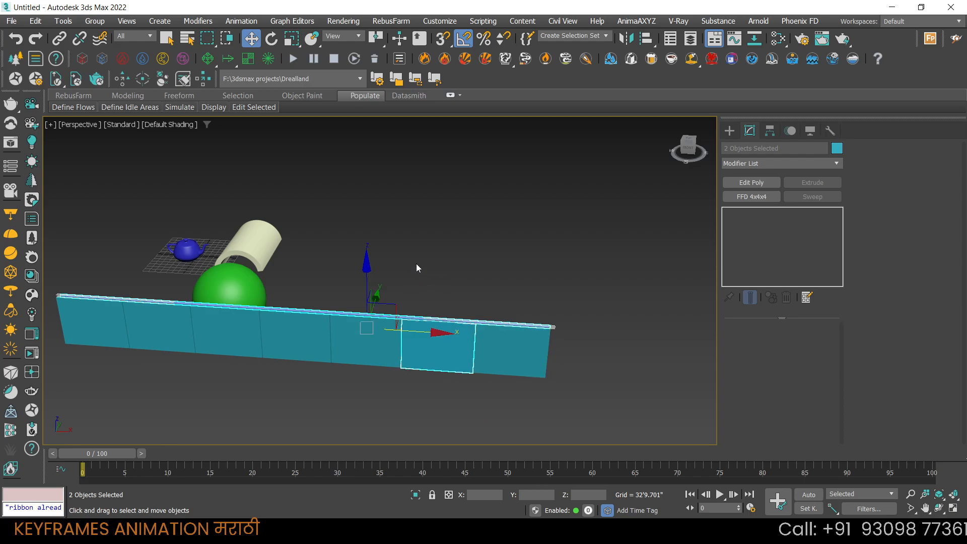